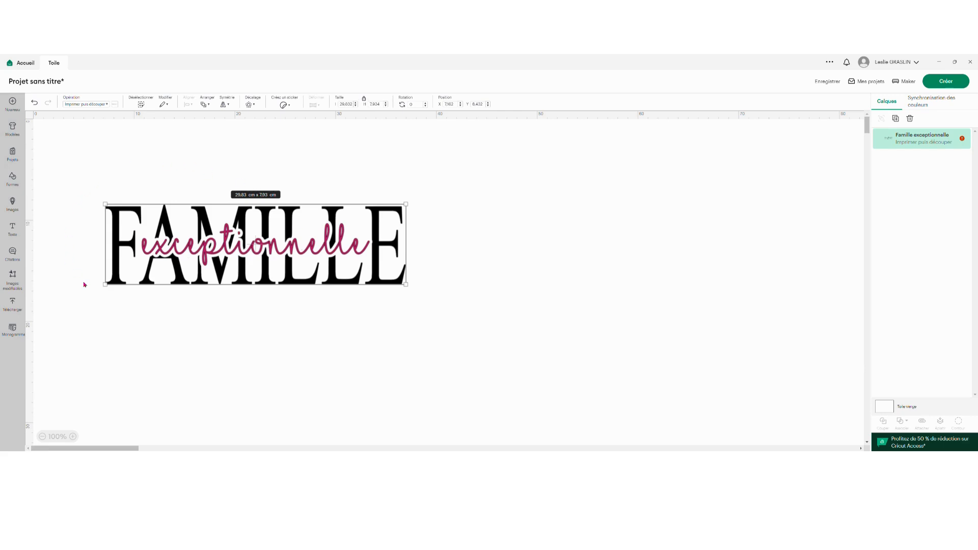
# Move the finished "Famille exceptionnelle" model image aside to free the canvas for rebuilding the design.
pyautogui.moveTo(66, 244); pyautogui.dragTo(414, 340)
pyautogui.click(430, 291)
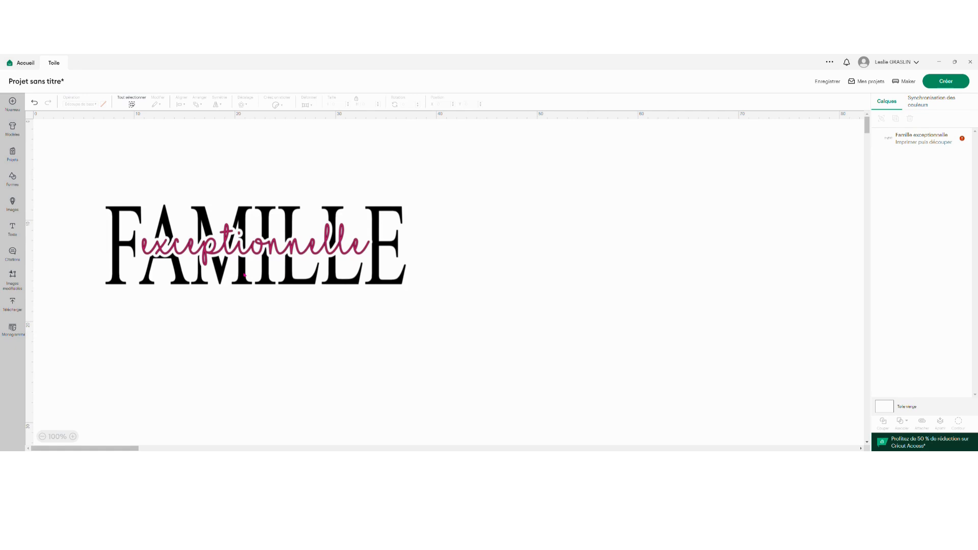
pyautogui.moveTo(244, 275); pyautogui.dragTo(220, 279)
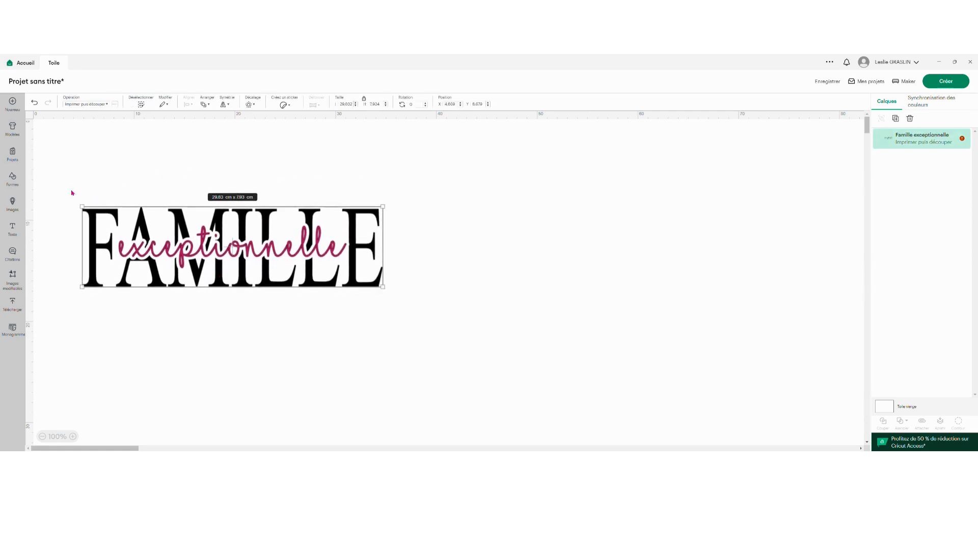
pyautogui.click(106, 184)
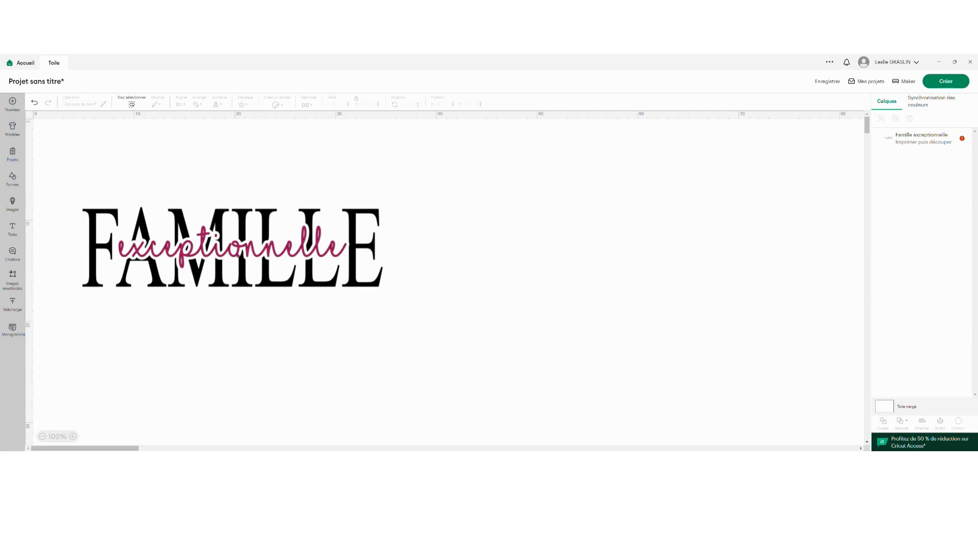
pyautogui.moveTo(237, 268); pyautogui.dragTo(670, 225)
pyautogui.click(645, 316)
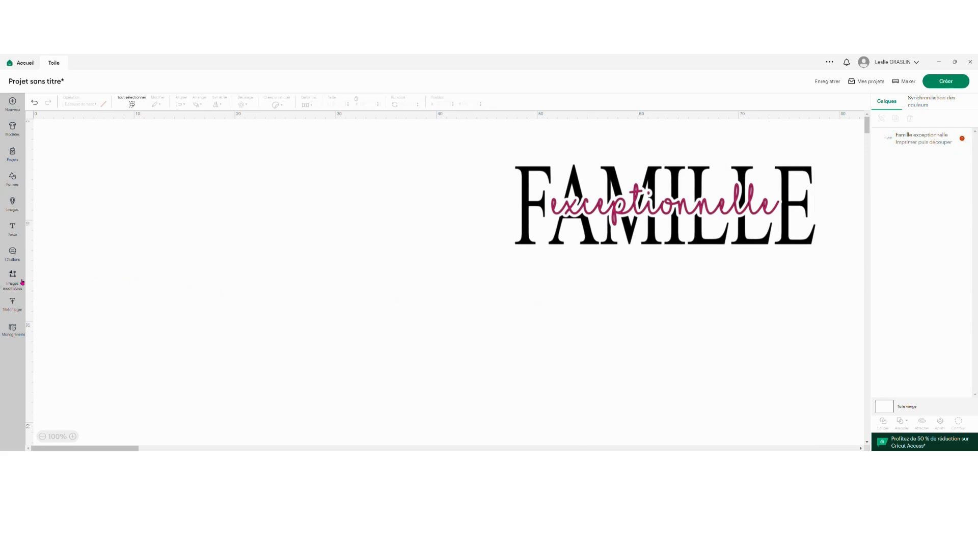
# Add a new text object reading "FAMILLE" to the canvas.
pyautogui.click(14, 228)
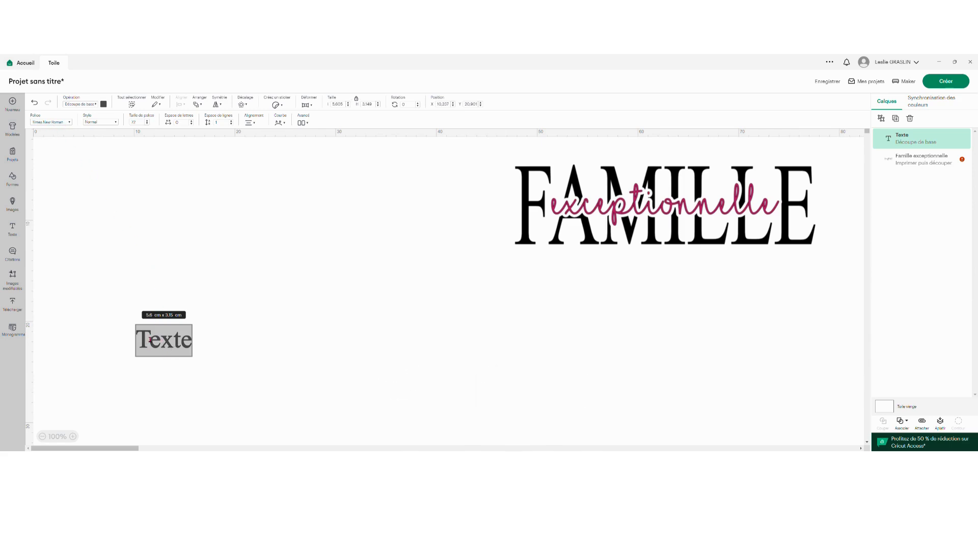
pyautogui.write('FA')
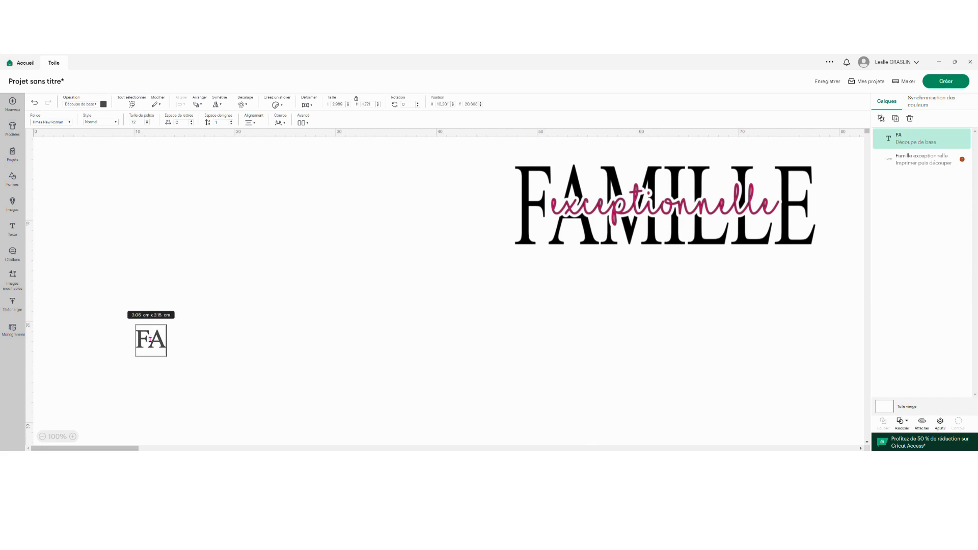
pyautogui.write('MILLE')
pyautogui.click(236, 394)
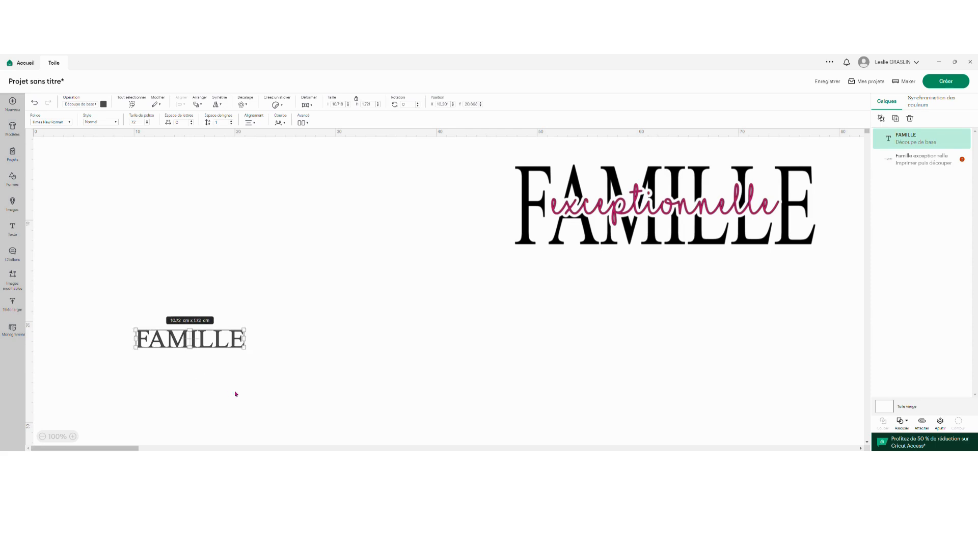
# Move the FAMILLE text up level with the model design and colour it black.
pyautogui.moveTo(189, 339); pyautogui.dragTo(213, 188)
pyautogui.click(104, 104)
pyautogui.click(156, 175)
pyautogui.click(168, 285)
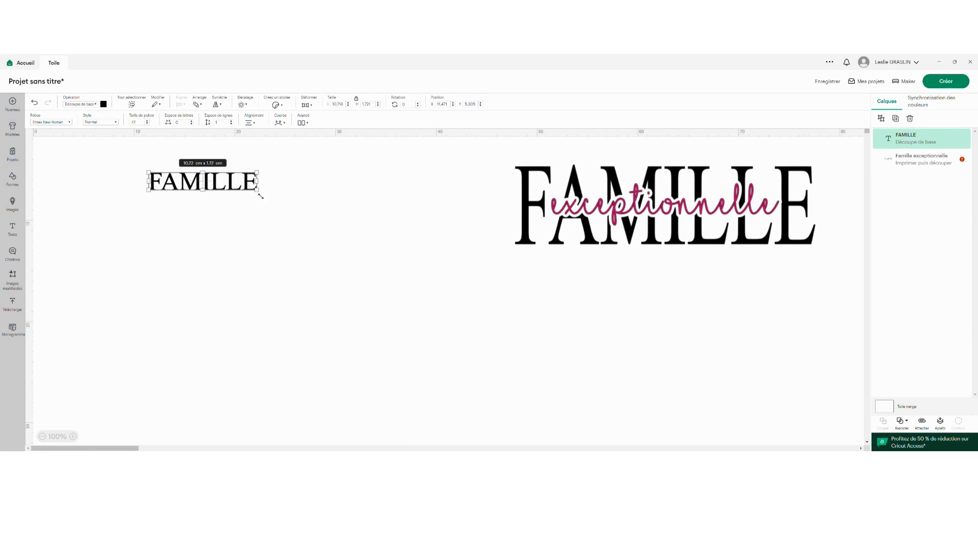
# Set the FAMILLE text's width to 25 cm and enlarge it proportionally to about 35.5 × 5.7 cm.
pyautogui.click(349, 103)
pyautogui.write('25')
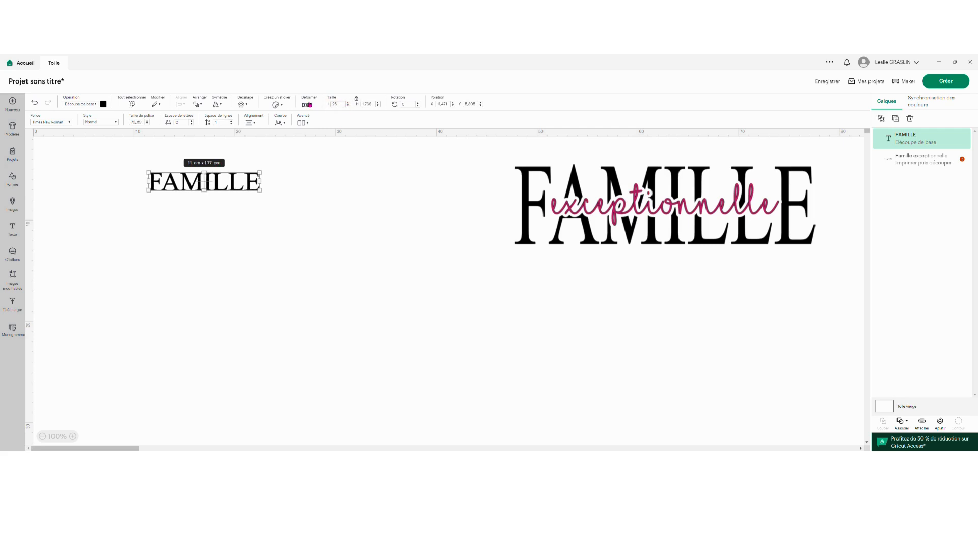
pyautogui.press('Return')
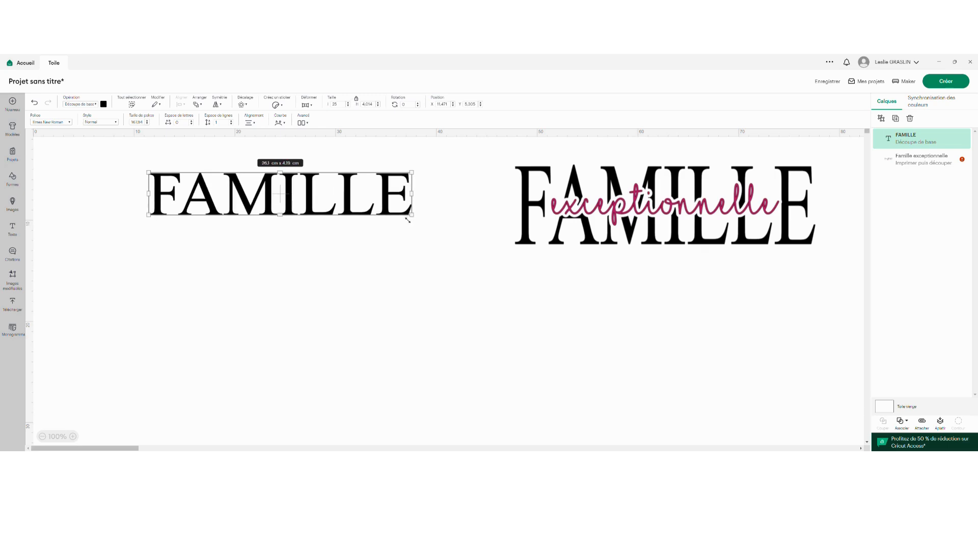
pyautogui.moveTo(407, 179)
pyautogui.mouseDown()
pyautogui.moveTo(453, 171)
pyautogui.moveTo(395, 179)
pyautogui.mouseUp()
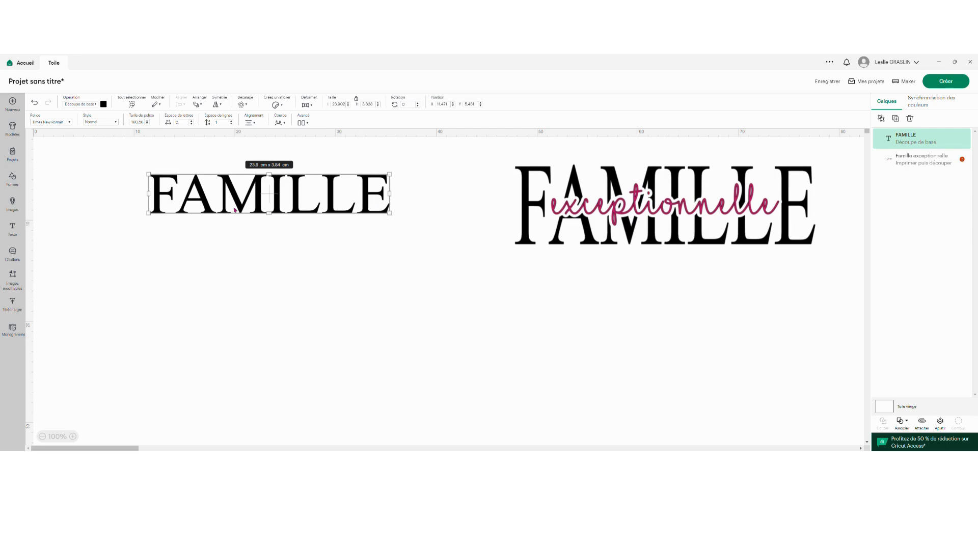
pyautogui.moveTo(393, 218); pyautogui.dragTo(510, 237)
pyautogui.moveTo(388, 215); pyautogui.dragTo(285, 204)
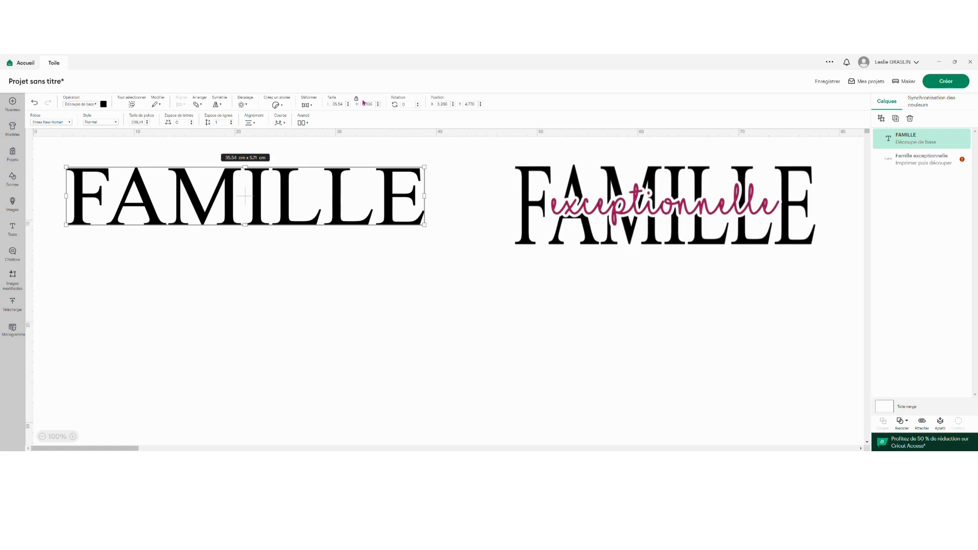
pyautogui.click(304, 272)
# Unlock the FAMILLE text's proportions, stretch it to about 27 × 9.5 cm and place it directly beneath the model.
pyautogui.click(288, 208)
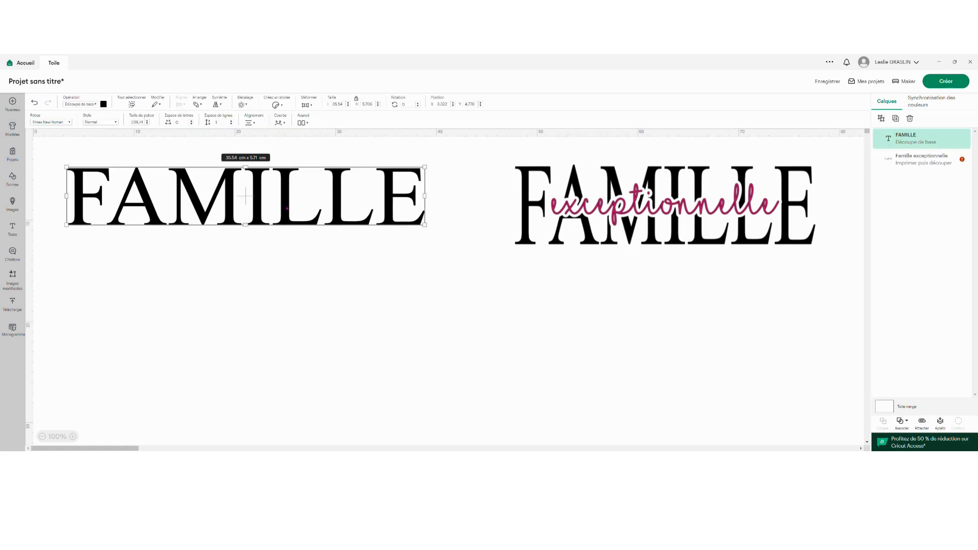
pyautogui.click(357, 100)
pyautogui.moveTo(427, 227); pyautogui.dragTo(314, 266)
pyautogui.moveTo(215, 246); pyautogui.dragTo(661, 329)
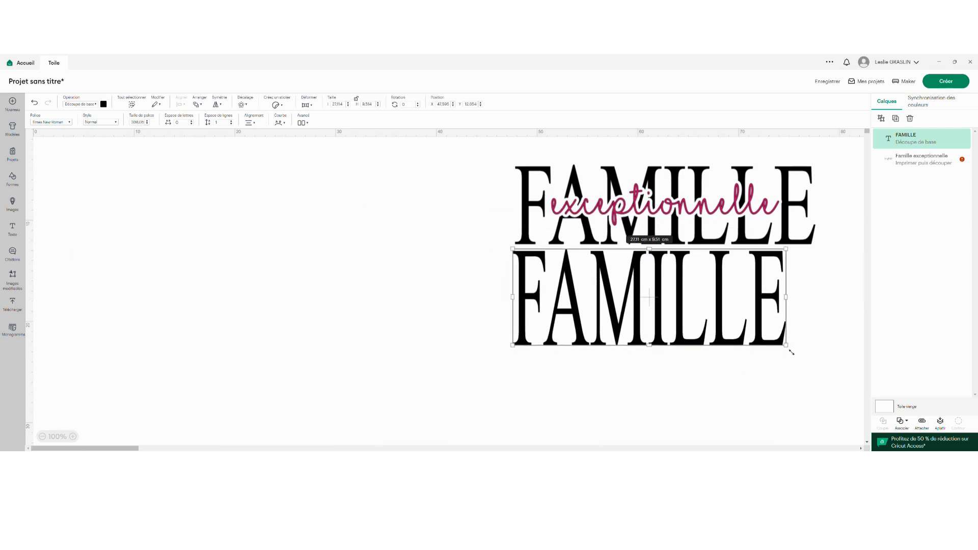
# Reshape the FAMILLE text to about 30.2 × 7.1 cm, using the model above it as reference.
pyautogui.moveTo(792, 352); pyautogui.dragTo(821, 330)
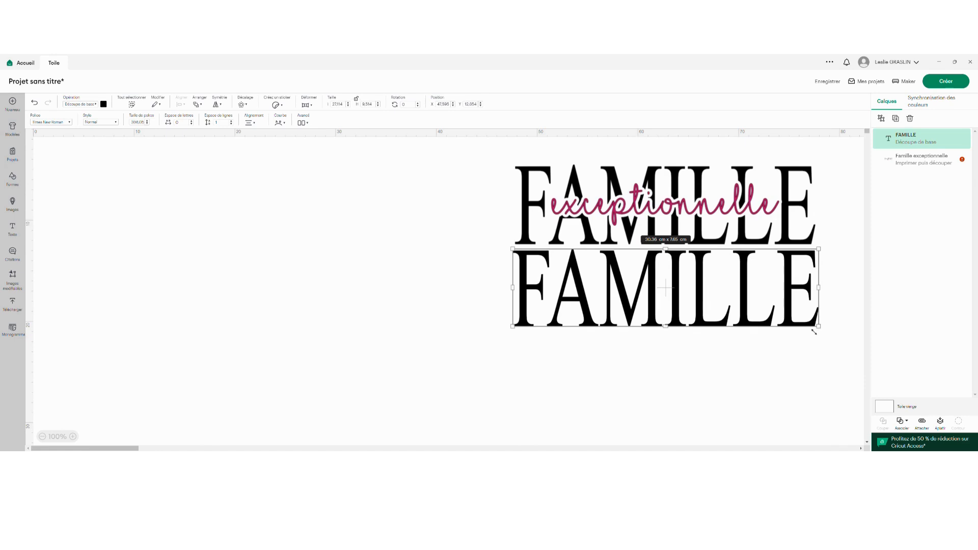
pyautogui.click(773, 361)
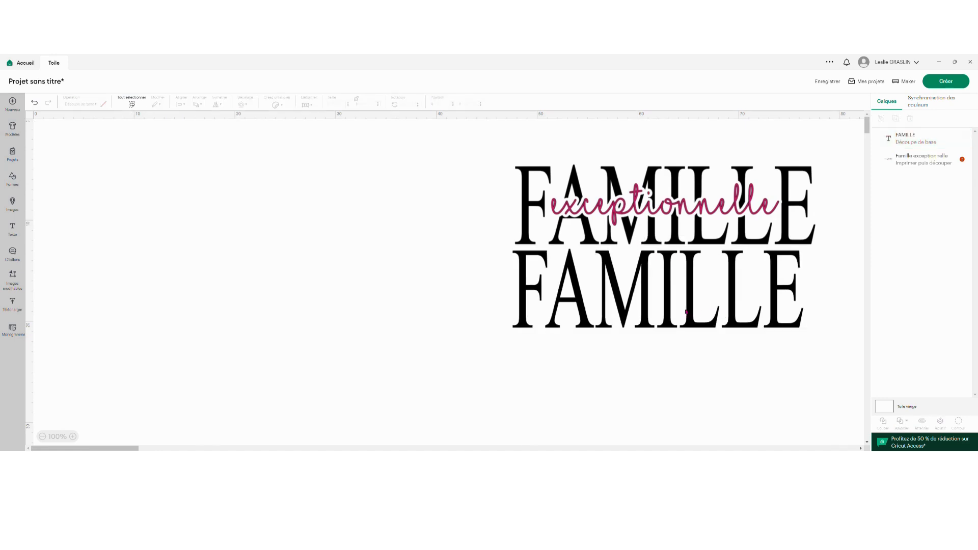
pyautogui.click(800, 327)
pyautogui.moveTo(808, 328); pyautogui.dragTo(824, 323)
# Move the resized FAMILLE text back to the empty canvas area beside the model and relock its proportions.
pyautogui.moveTo(679, 298); pyautogui.dragTo(249, 215)
pyautogui.click(219, 218)
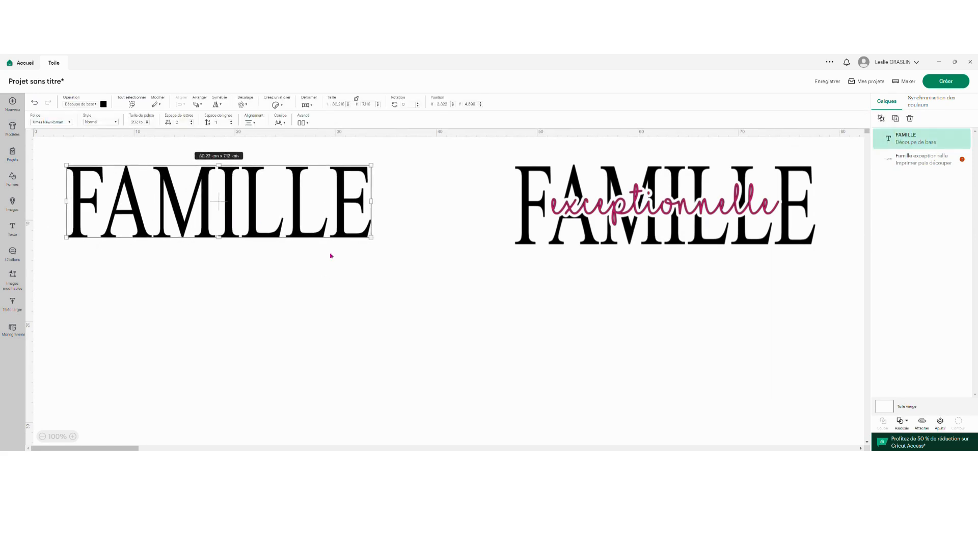
pyautogui.click(331, 256)
pyautogui.click(322, 195)
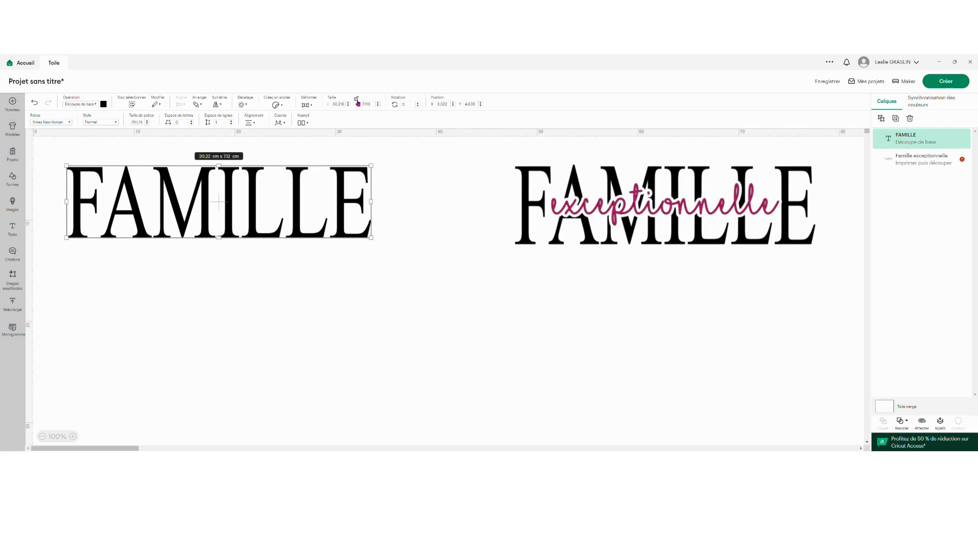
pyautogui.click(409, 203)
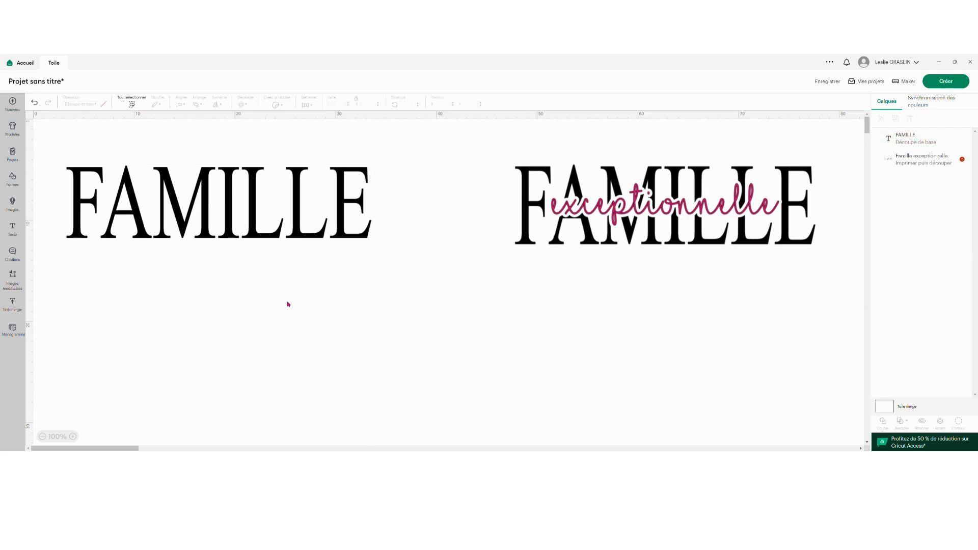
pyautogui.click(201, 213)
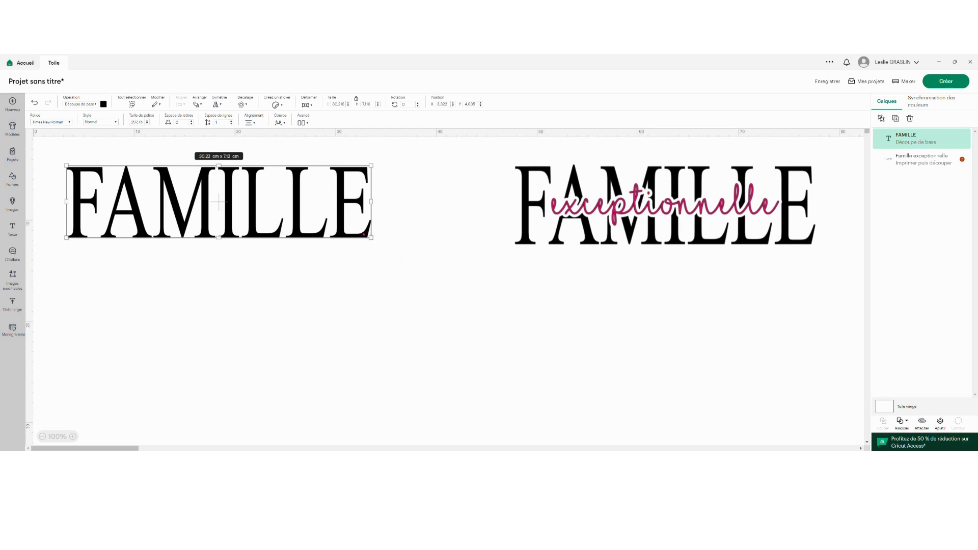
pyautogui.click(245, 294)
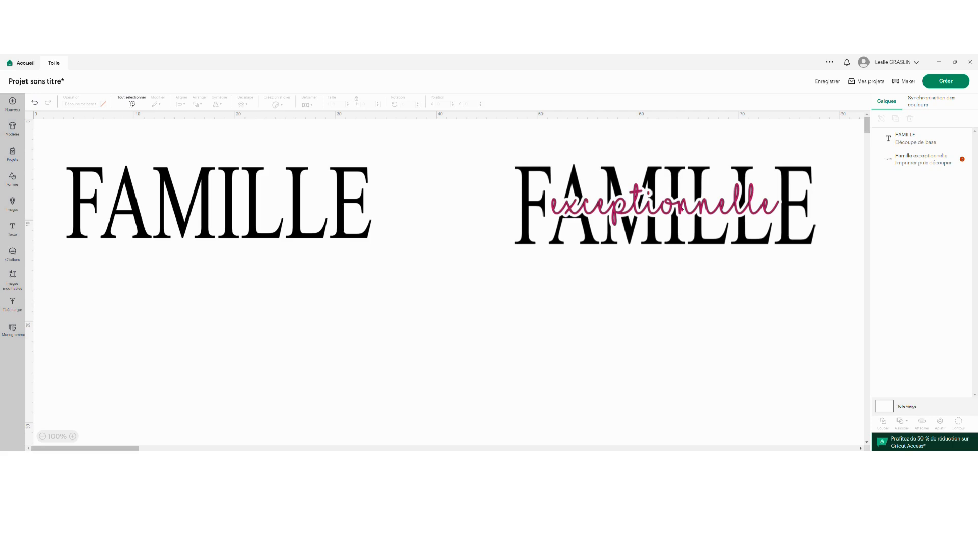
# Add a second text object and apply the system font "I Love Glitter" to it.
pyautogui.click(17, 231)
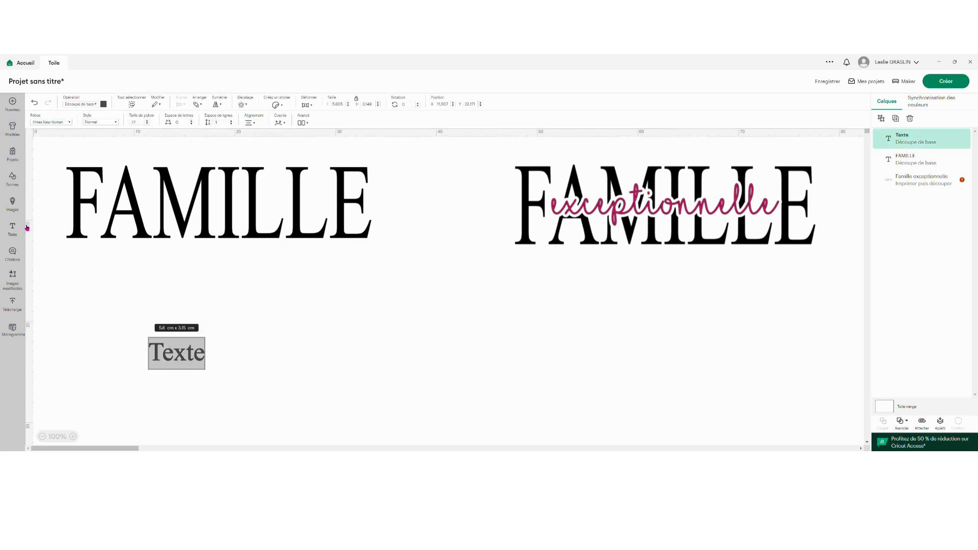
pyautogui.click(70, 123)
pyautogui.click(135, 127)
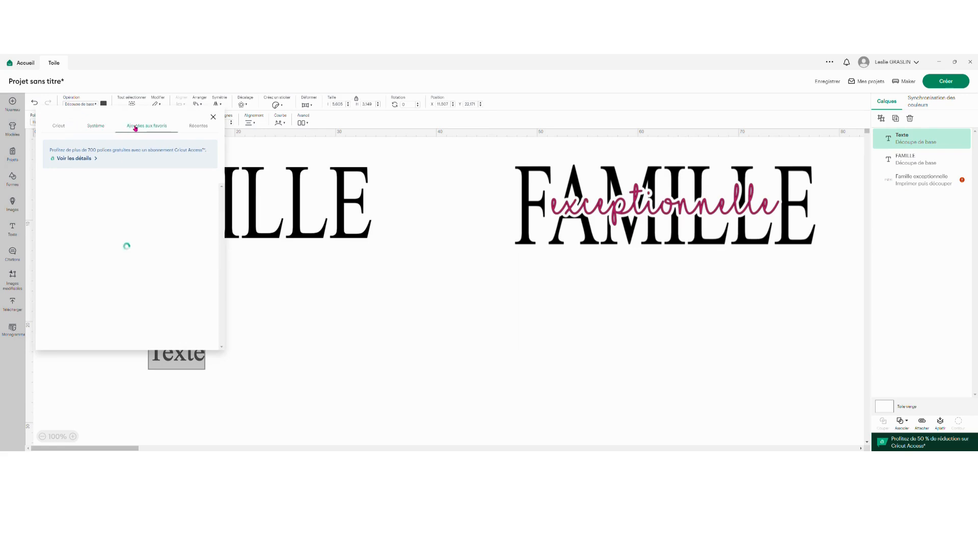
pyautogui.click(98, 128)
pyautogui.moveTo(92, 181); pyautogui.dragTo(38, 181)
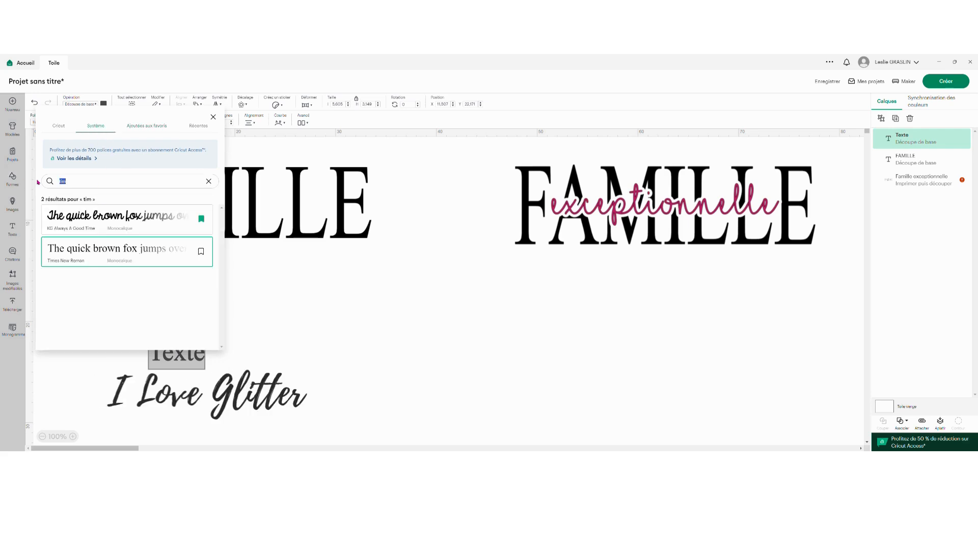
pyautogui.press('BackSpace')
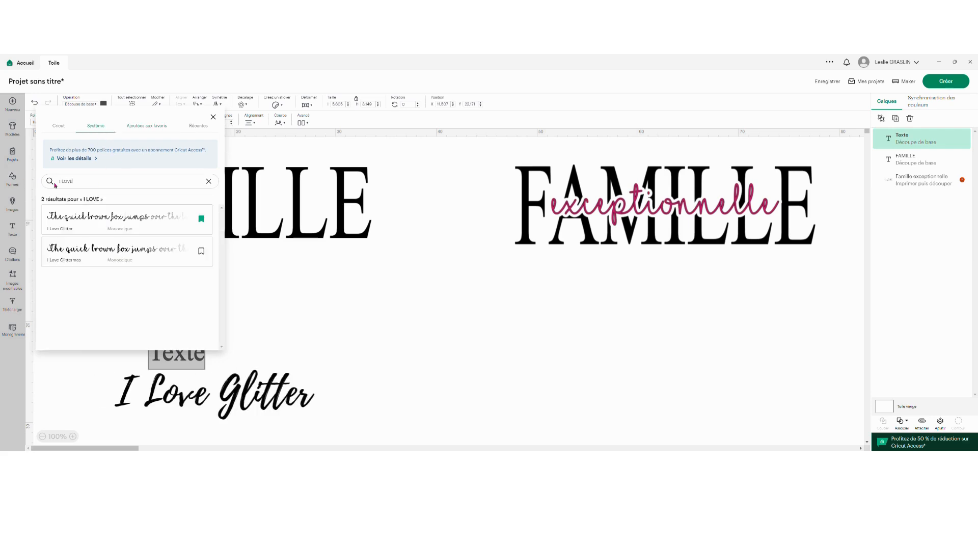
pyautogui.click(101, 222)
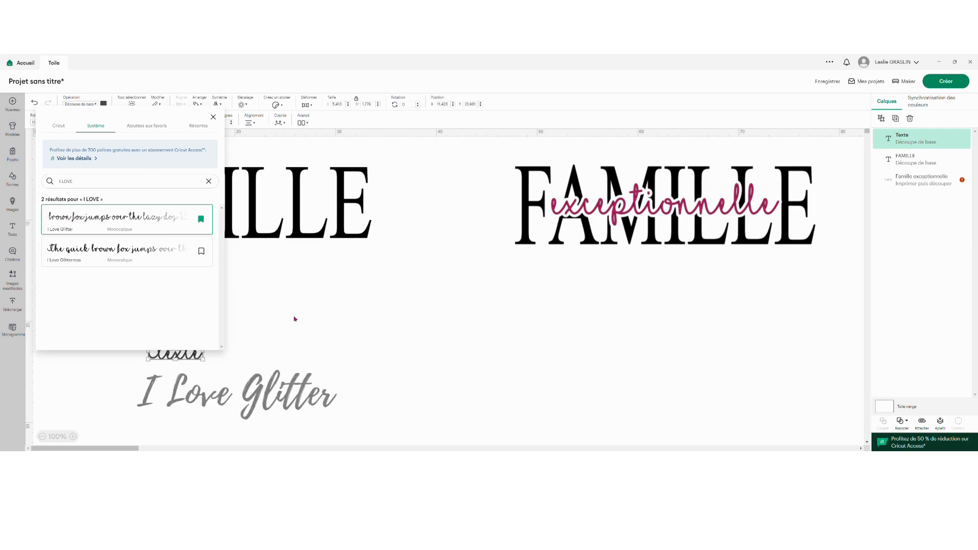
pyautogui.click(294, 321)
# Replace the second text object's placeholder with "exceptionnelle" in lowercase.
pyautogui.click(186, 355)
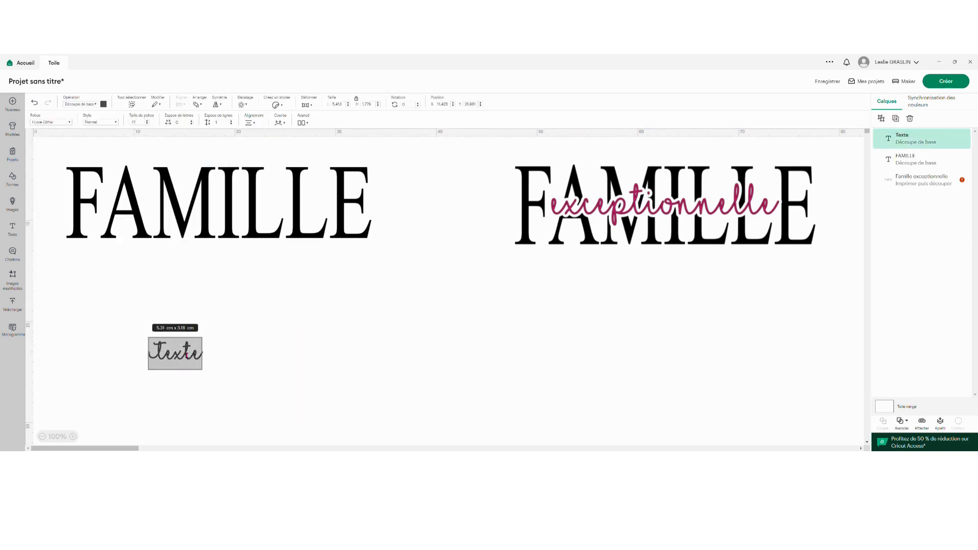
pyautogui.write('EX')
pyautogui.press('BackSpace')
pyautogui.press('BackSpace')
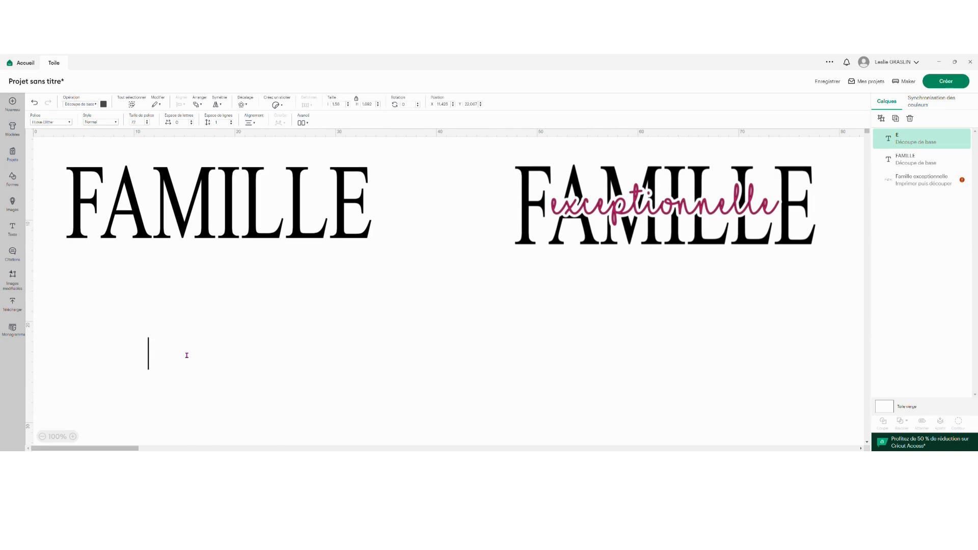
pyautogui.write('exceptionnelle')
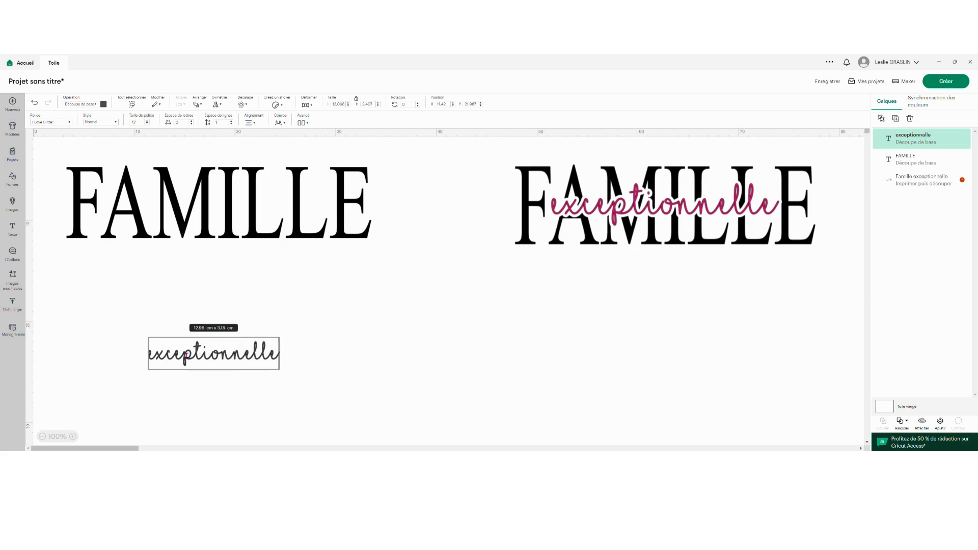
pyautogui.click(252, 395)
# Enlarge the "exceptionnelle" text to about 23 × 4.2 cm and lay it across the middle of FAMILLE.
pyautogui.moveTo(232, 359); pyautogui.dragTo(250, 308)
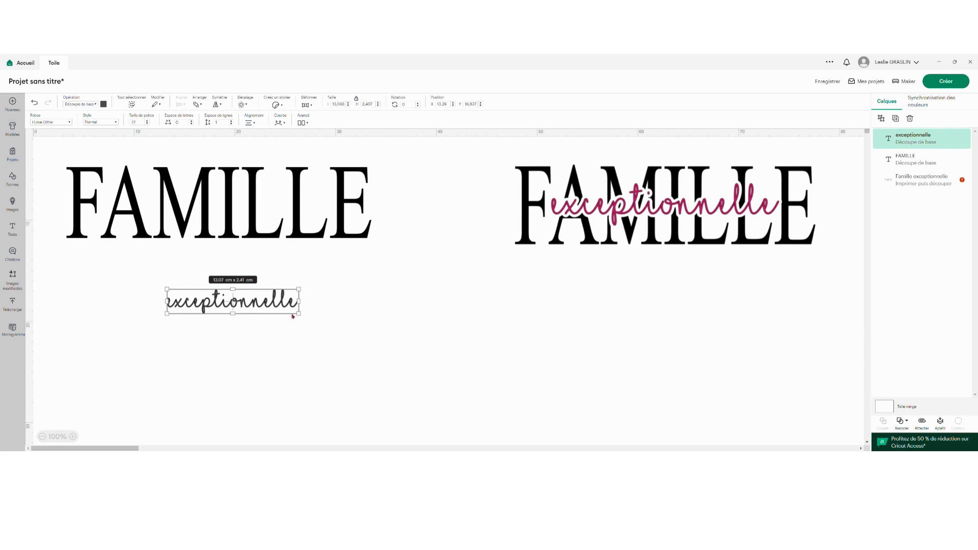
pyautogui.moveTo(270, 305); pyautogui.dragTo(334, 230)
pyautogui.click(272, 256)
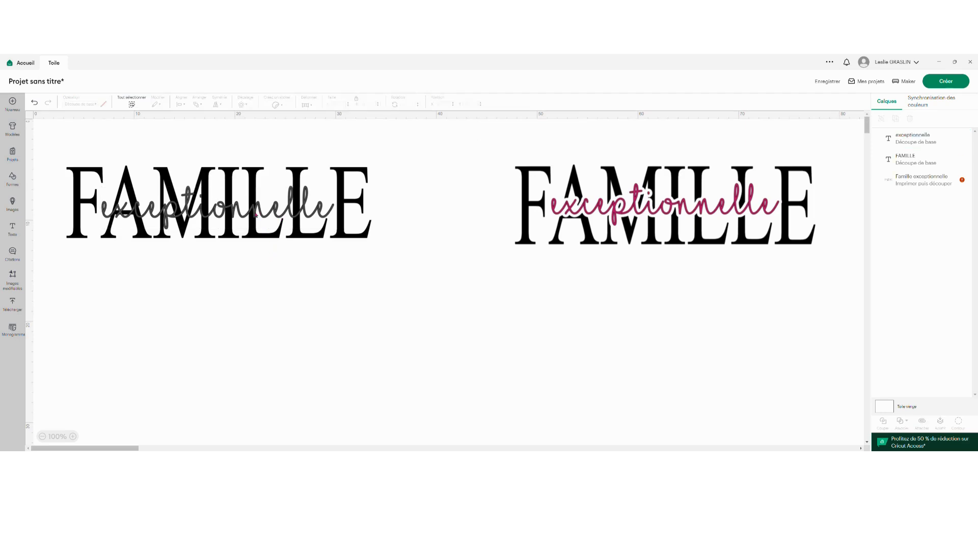
# Fine-tune the size and placement of "exceptionnelle" so it spans FAMILLE between the F and the final E.
pyautogui.moveTo(256, 215); pyautogui.dragTo(233, 192)
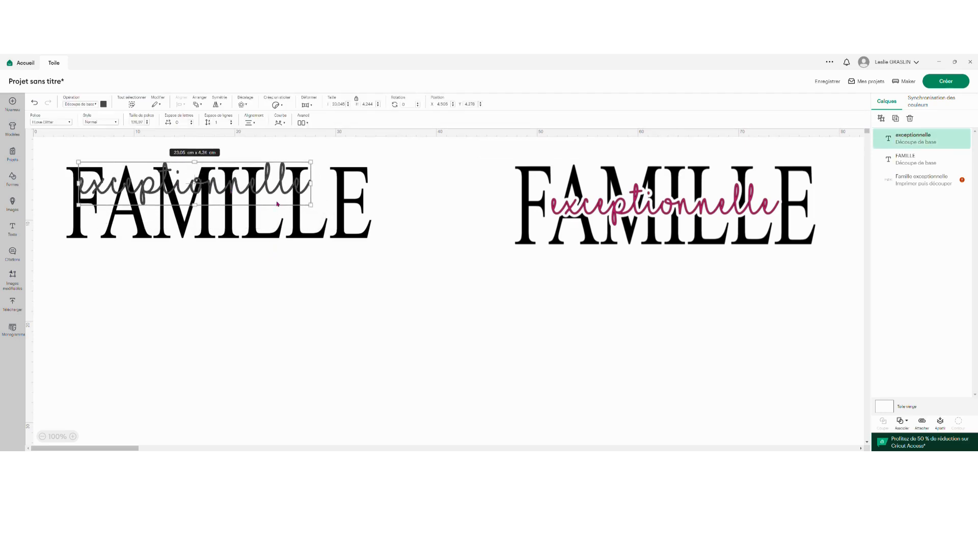
pyautogui.moveTo(312, 206); pyautogui.dragTo(346, 208)
pyautogui.moveTo(428, 229); pyautogui.dragTo(303, 208)
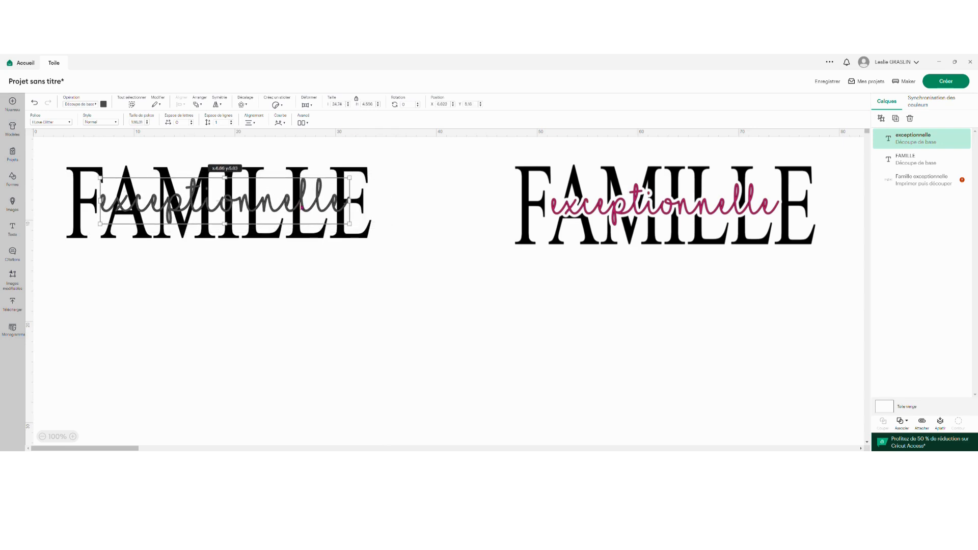
pyautogui.moveTo(353, 230); pyautogui.dragTo(304, 207)
pyautogui.click(351, 258)
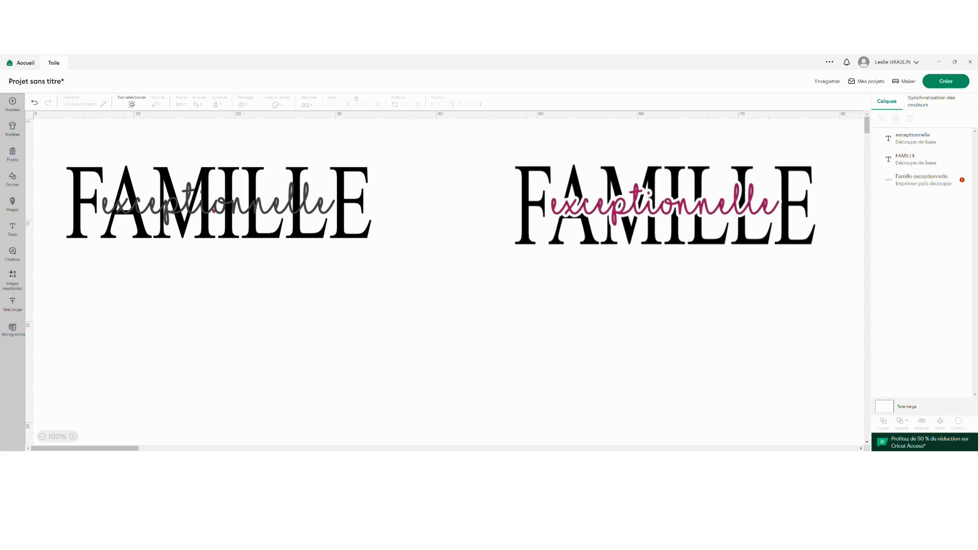
# Center the "exceptionnelle" and FAMILLE texts on each other both horizontally and vertically.
pyautogui.moveTo(307, 274); pyautogui.dragTo(179, 143)
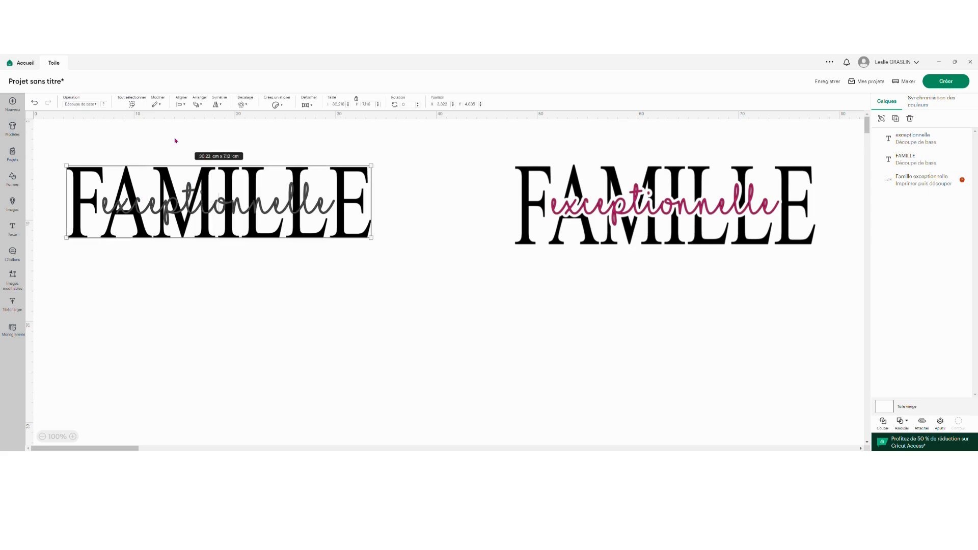
pyautogui.click(338, 274)
pyautogui.moveTo(417, 270); pyautogui.dragTo(48, 143)
pyautogui.click(218, 273)
pyautogui.moveTo(234, 272); pyautogui.dragTo(215, 149)
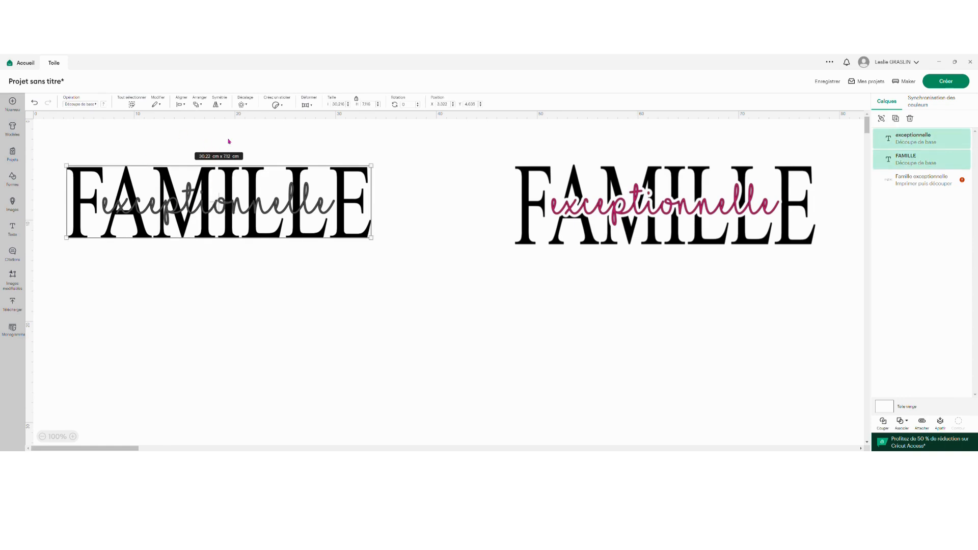
pyautogui.click(184, 104)
pyautogui.click(185, 104)
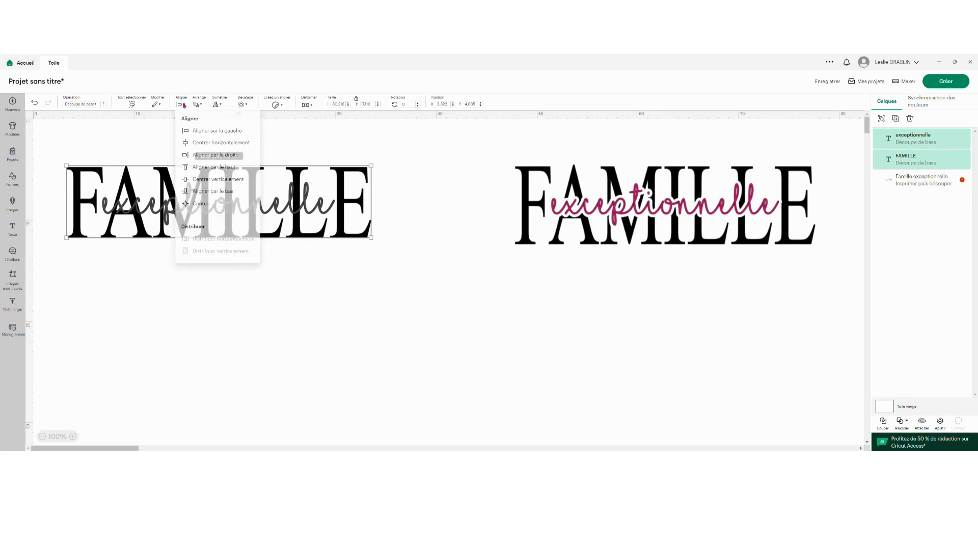
pyautogui.click(186, 106)
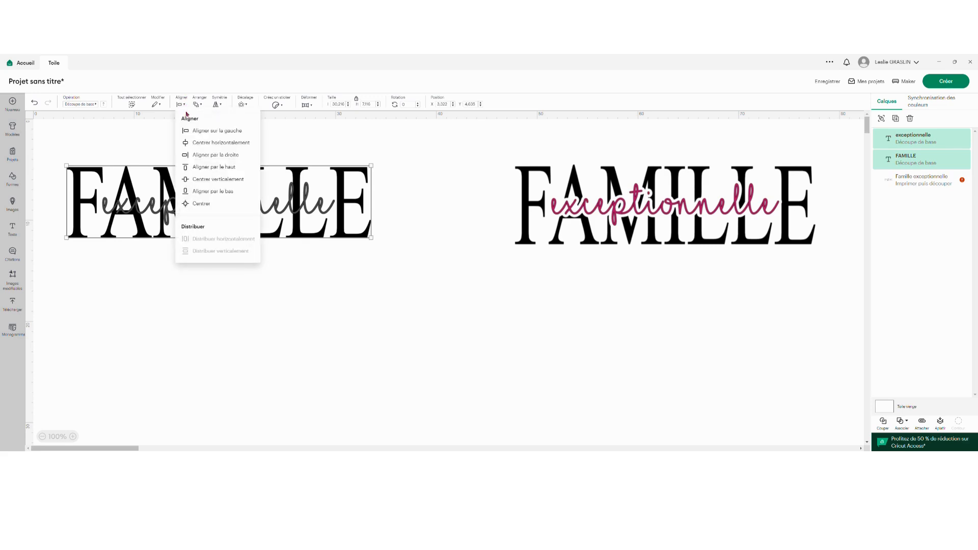
pyautogui.click(202, 204)
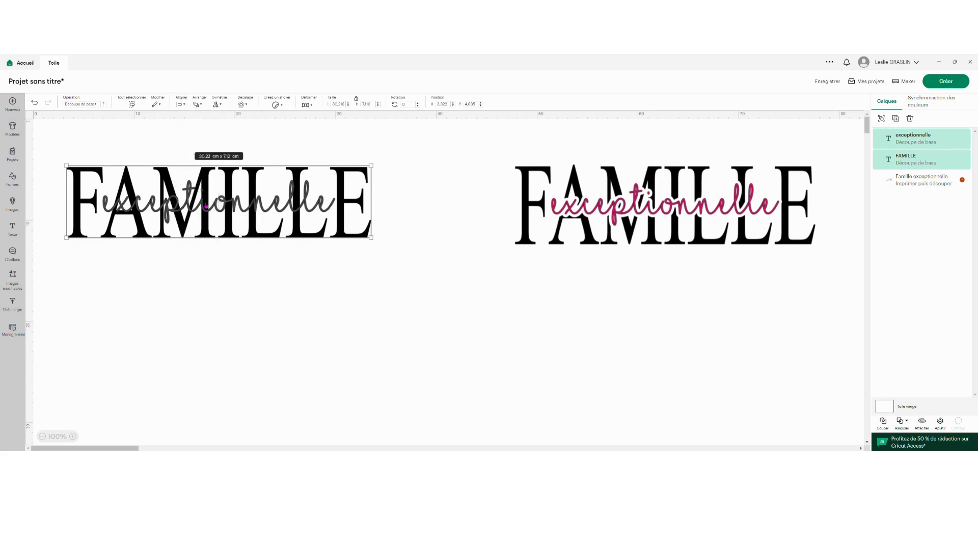
pyautogui.click(224, 269)
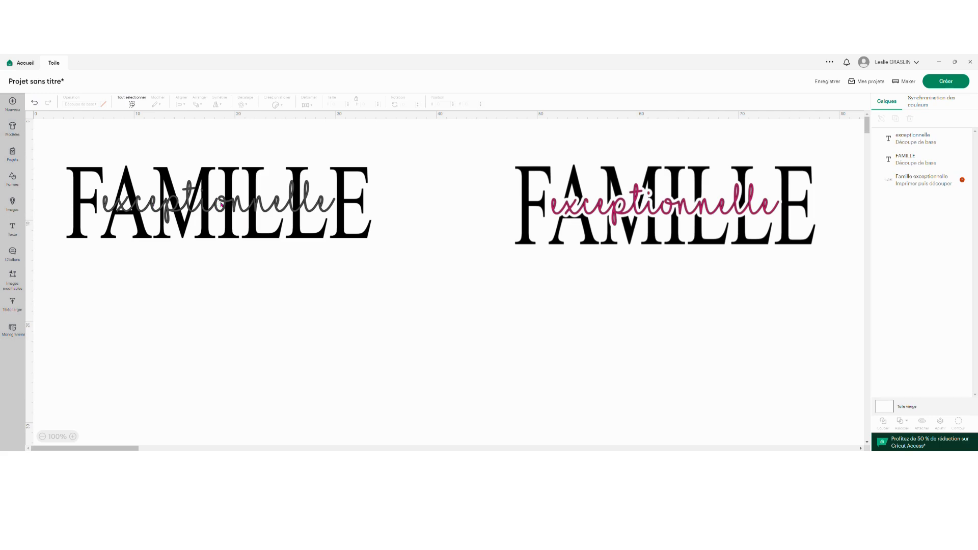
# Recolor the "exceptionnelle" text bright pink using a custom color.
pyautogui.click(152, 202)
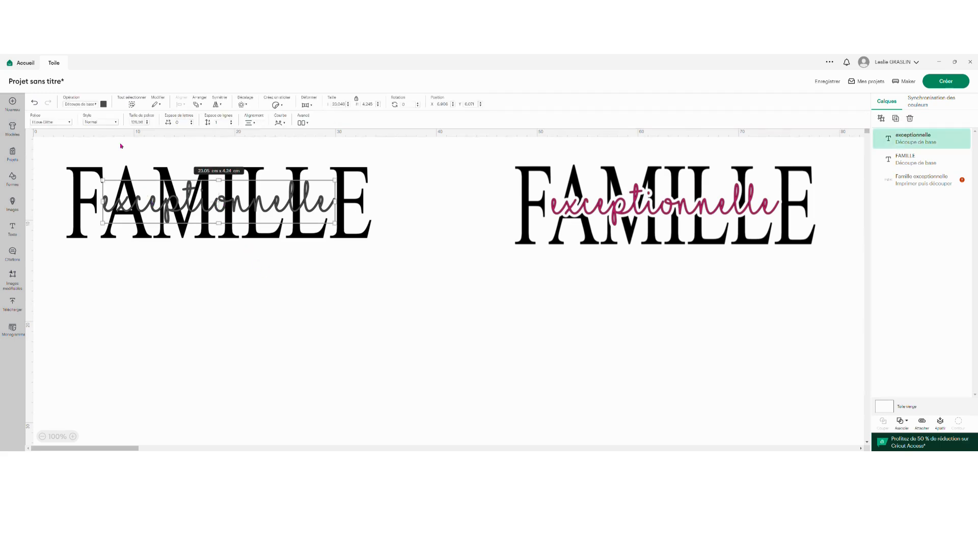
pyautogui.click(103, 104)
pyautogui.click(130, 189)
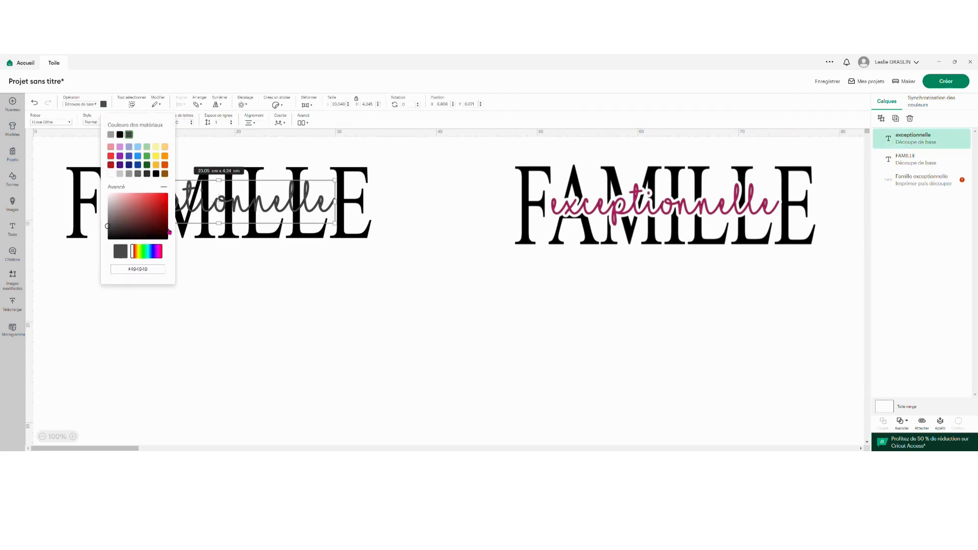
pyautogui.click(164, 196)
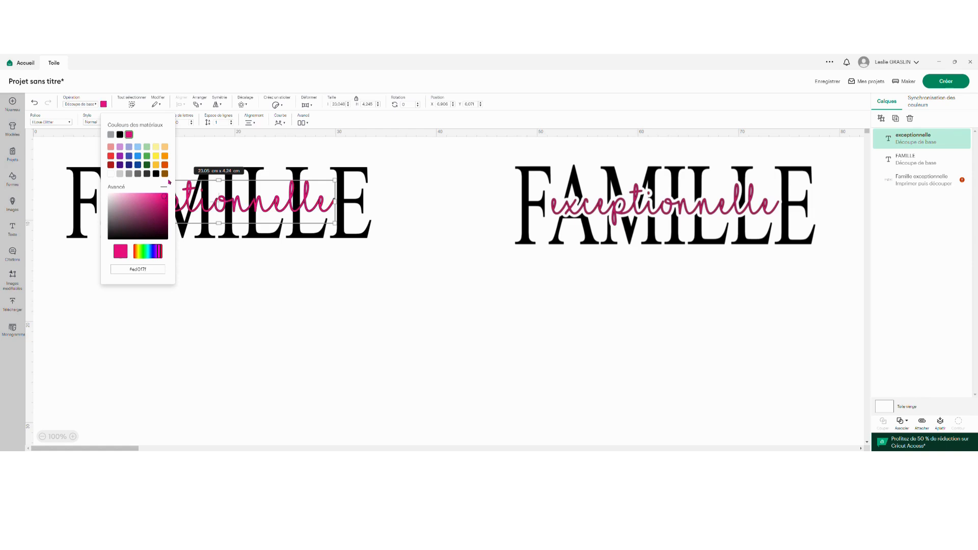
pyautogui.click(170, 313)
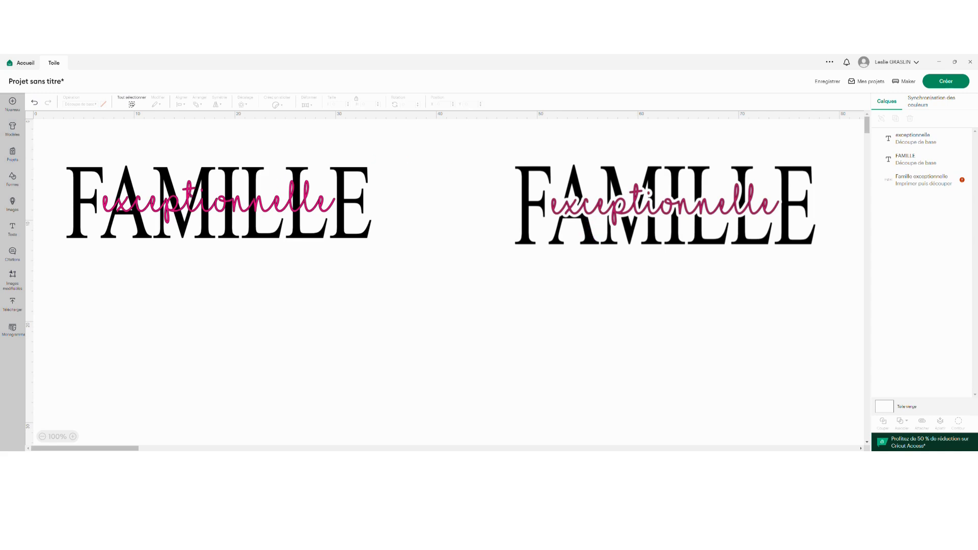
# Try a 0.8 cm rounded, welded offset around "exceptionnelle" and undo it.
pyautogui.click(191, 196)
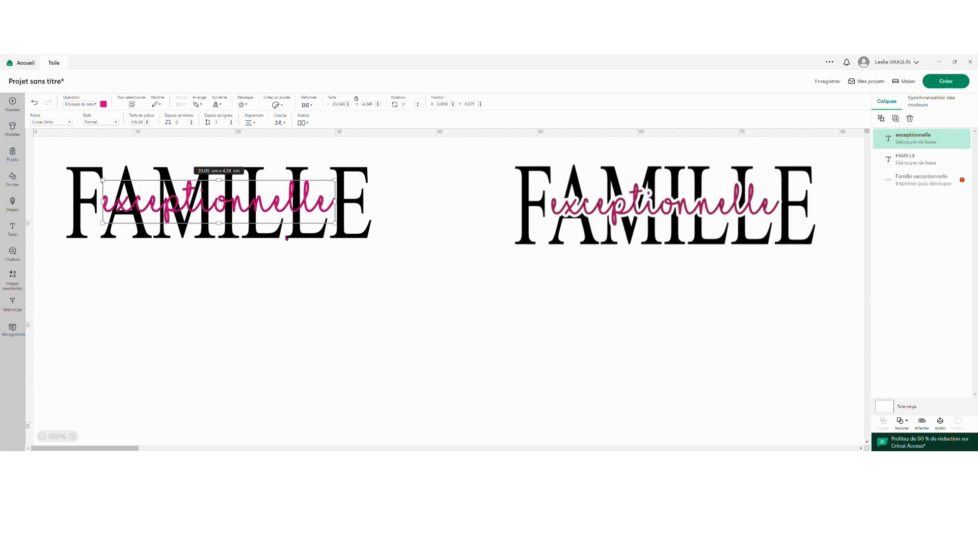
pyautogui.click(247, 105)
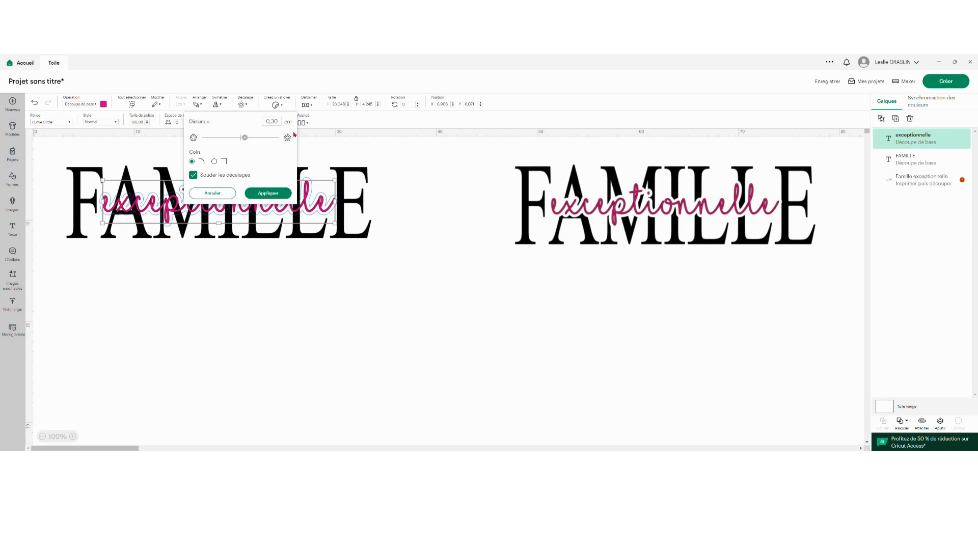
pyautogui.doubleClick(274, 122)
pyautogui.write('8')
pyautogui.click(268, 193)
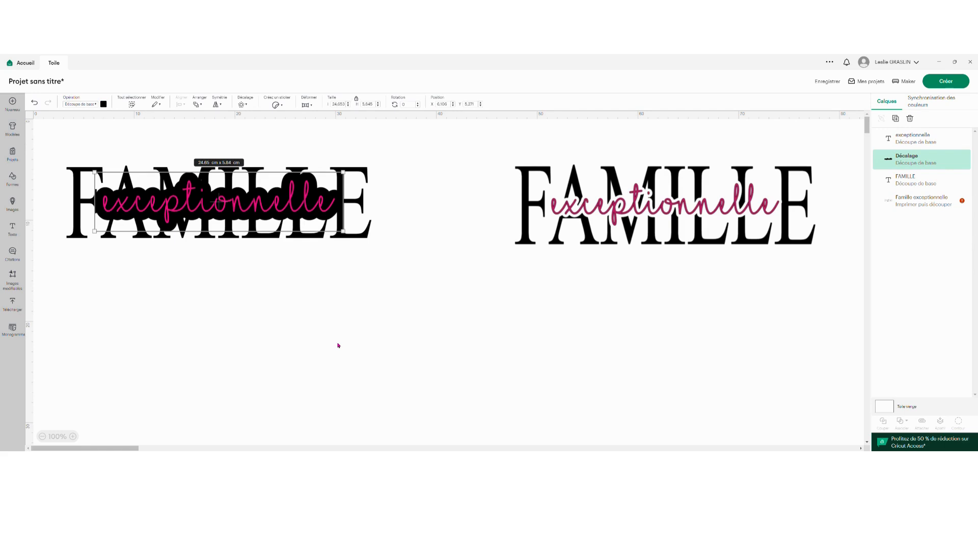
pyautogui.click(36, 104)
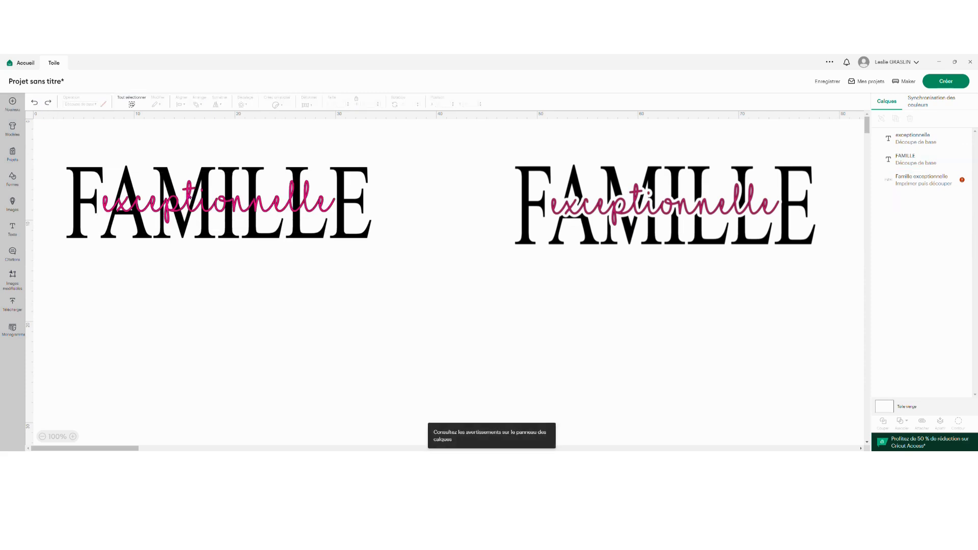
# Create a 0.3 cm rounded, welded offset around the "exceptionnelle" text.
pyautogui.click(190, 198)
pyautogui.click(244, 105)
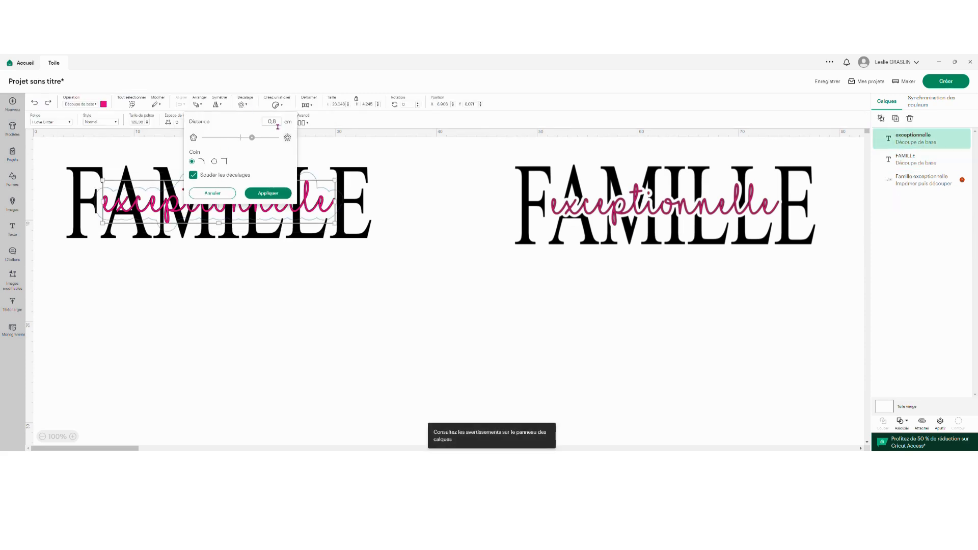
pyautogui.write('3')
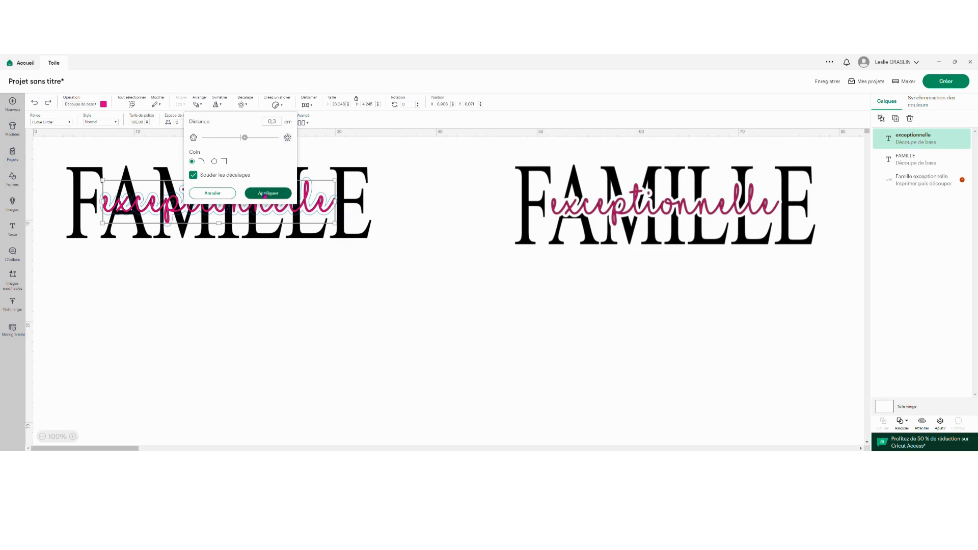
pyautogui.click(266, 194)
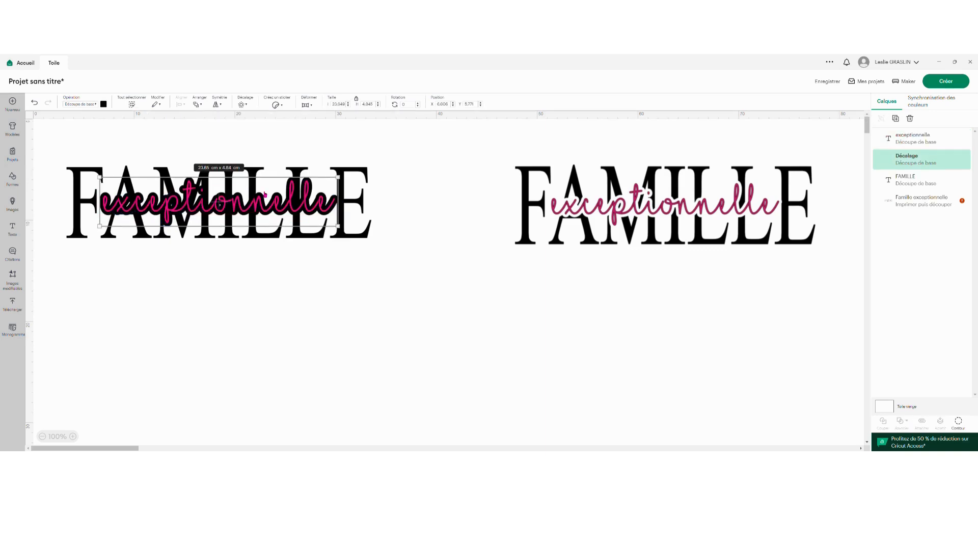
# Change the color of the offset behind "exceptionnelle" to white.
pyautogui.click(105, 106)
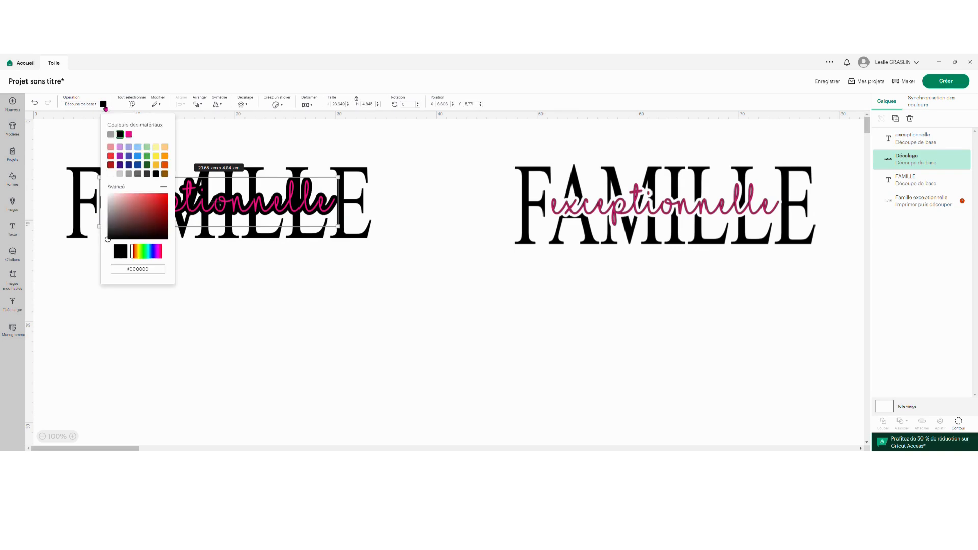
pyautogui.click(110, 174)
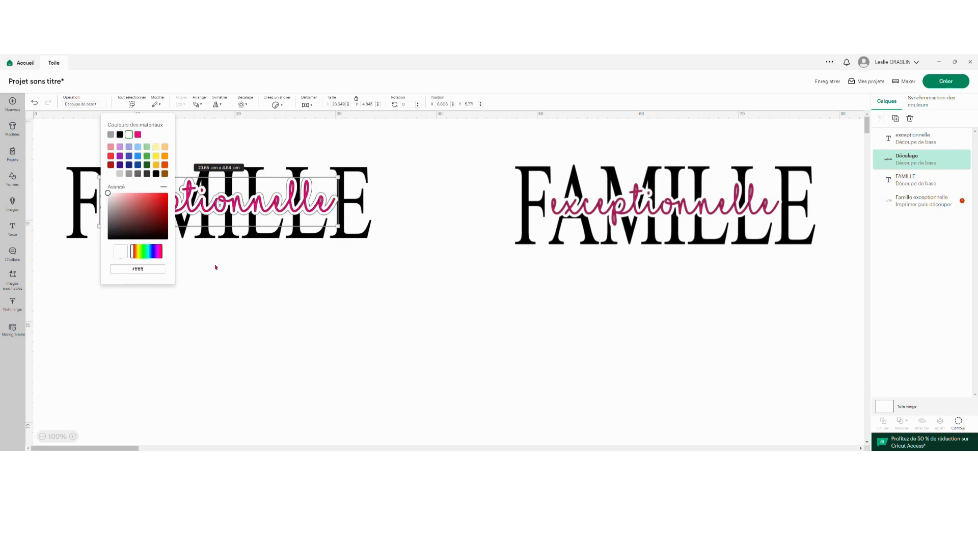
pyautogui.click(233, 281)
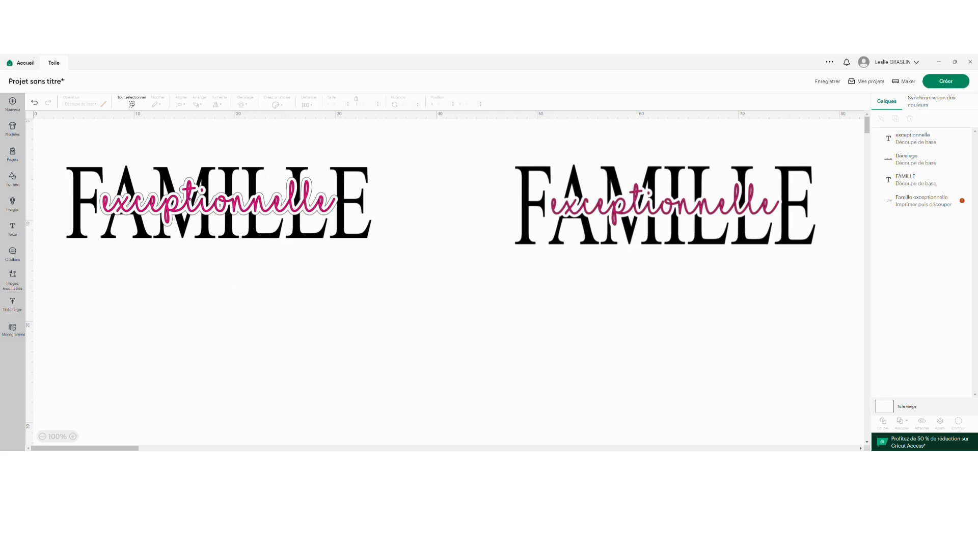
# Move the pink "exceptionnelle" below the design and slice FAMILLE with the white offset.
pyautogui.moveTo(248, 178); pyautogui.dragTo(246, 325)
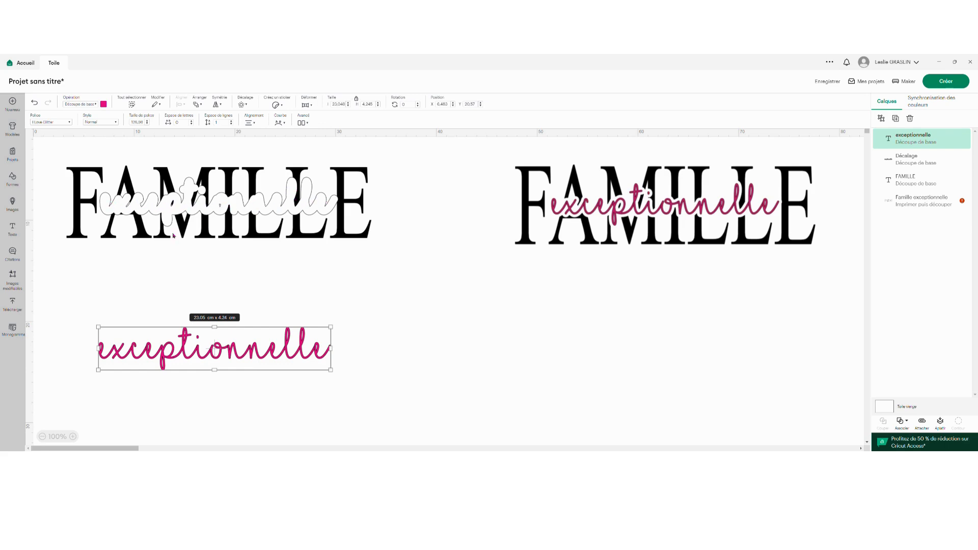
pyautogui.moveTo(255, 261); pyautogui.dragTo(190, 150)
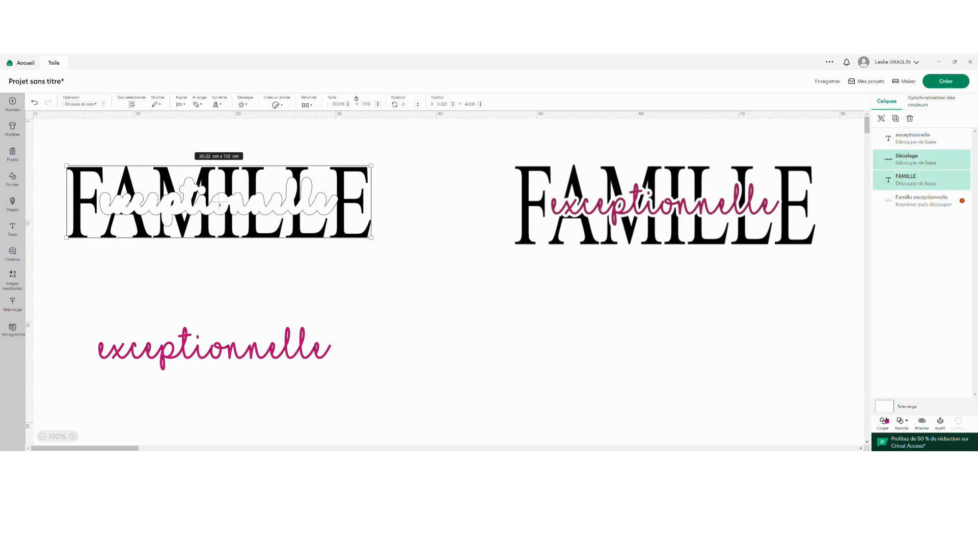
pyautogui.click(884, 422)
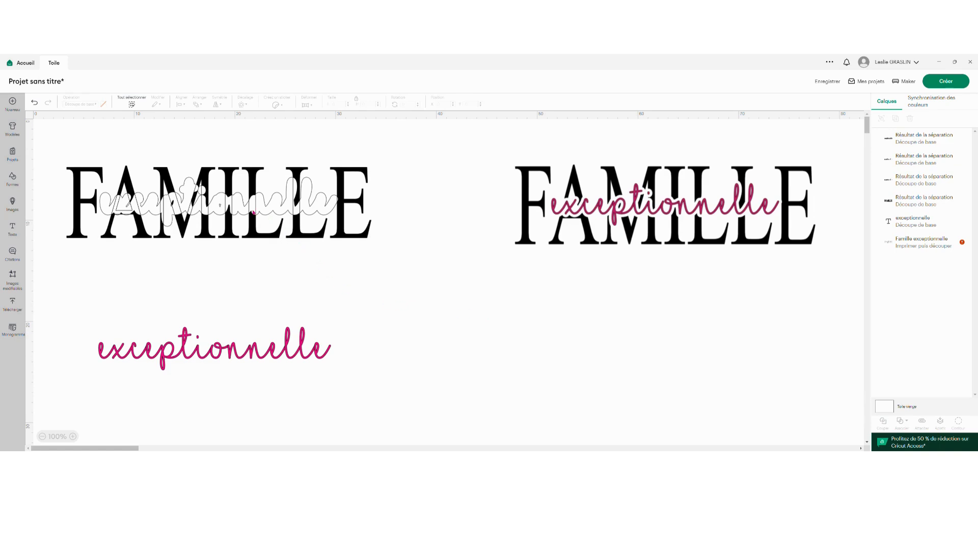
# Try deleting the three leftover slice pieces over FAMILLE one by one, and undo the deletions.
pyautogui.click(241, 207)
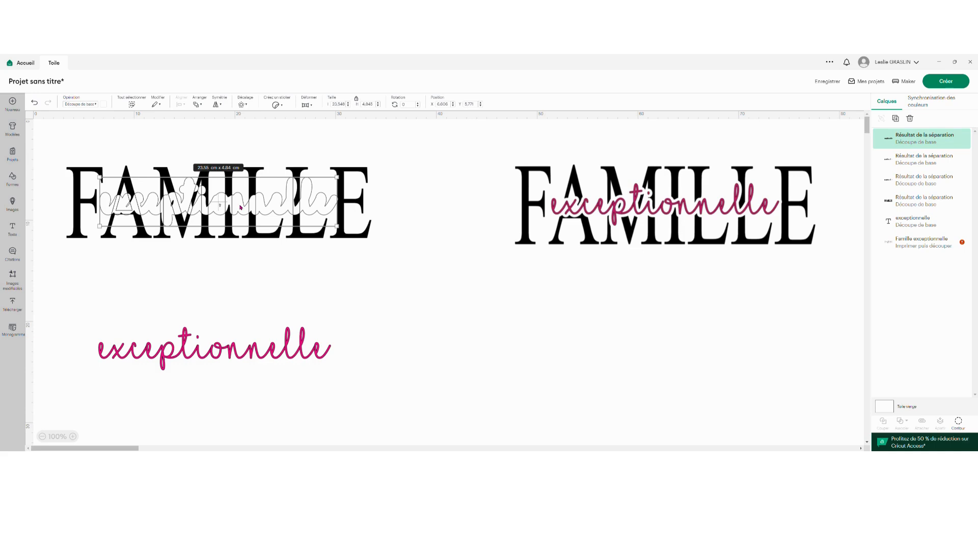
pyautogui.press('Delete')
pyautogui.click(228, 206)
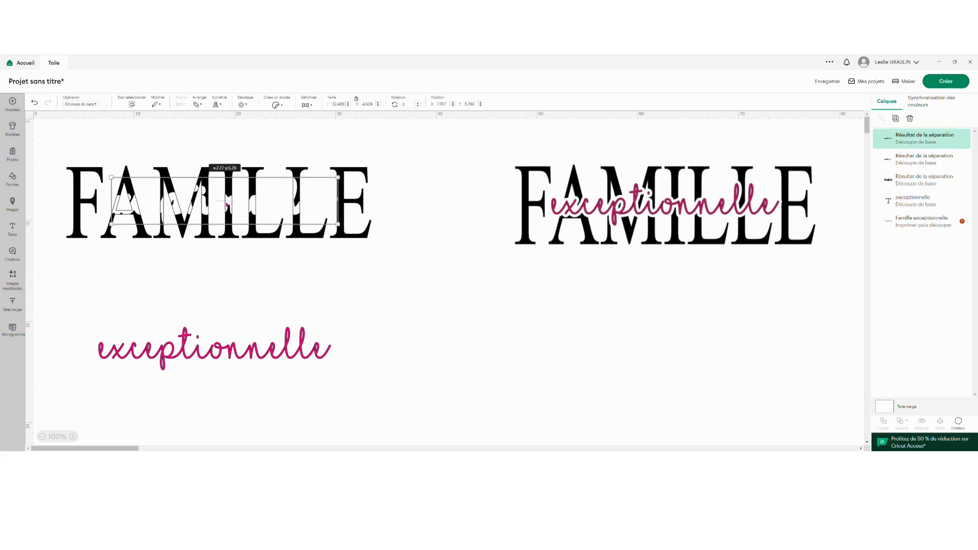
pyautogui.press('Delete')
pyautogui.click(225, 205)
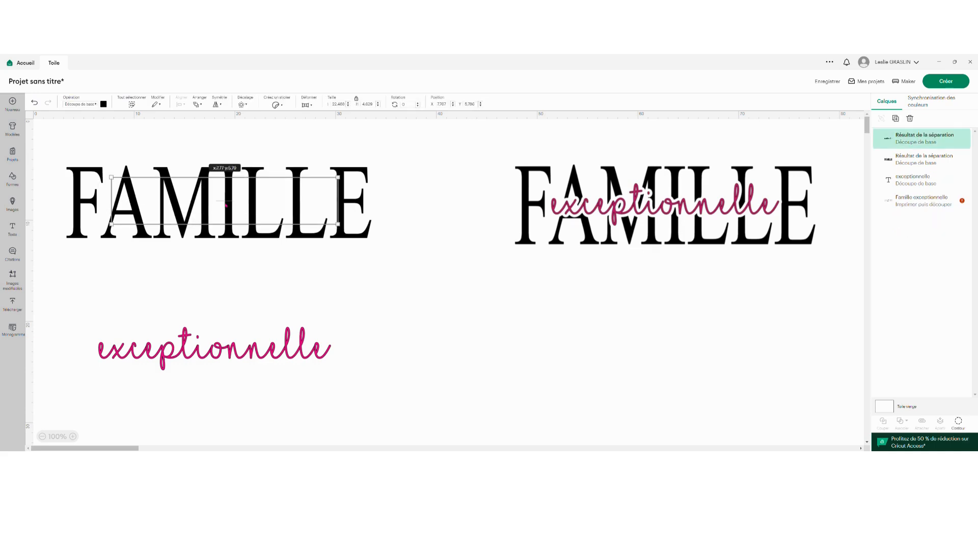
pyautogui.press('Delete')
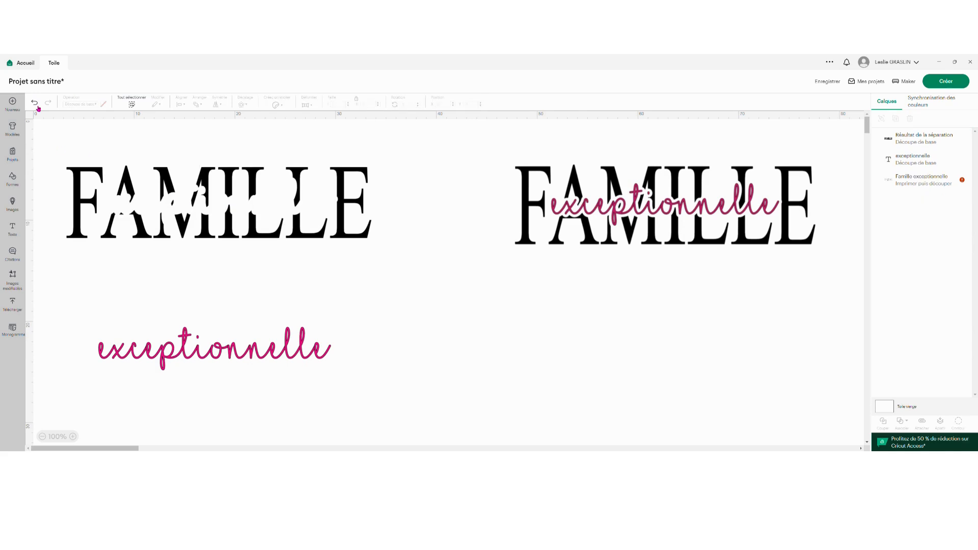
pyautogui.click(36, 104)
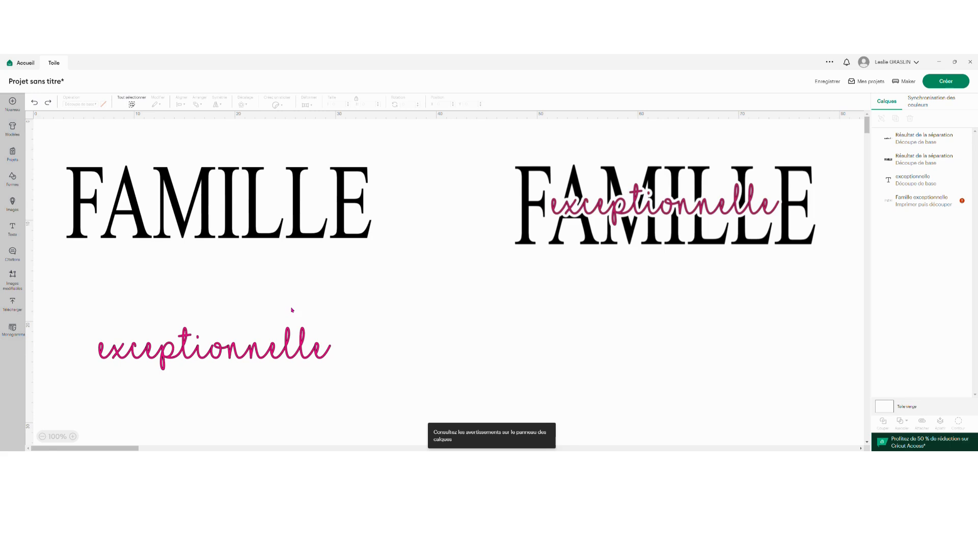
pyautogui.click(35, 104)
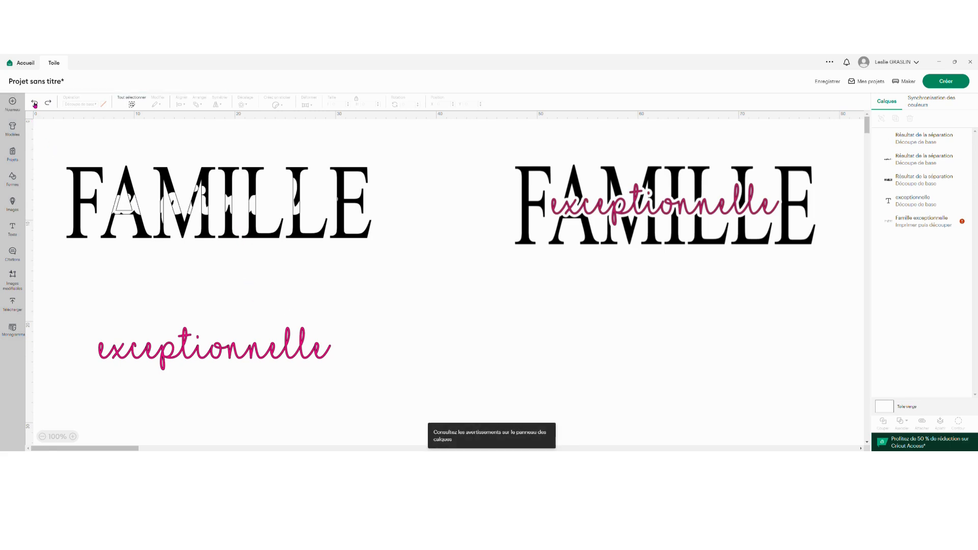
pyautogui.click(34, 104)
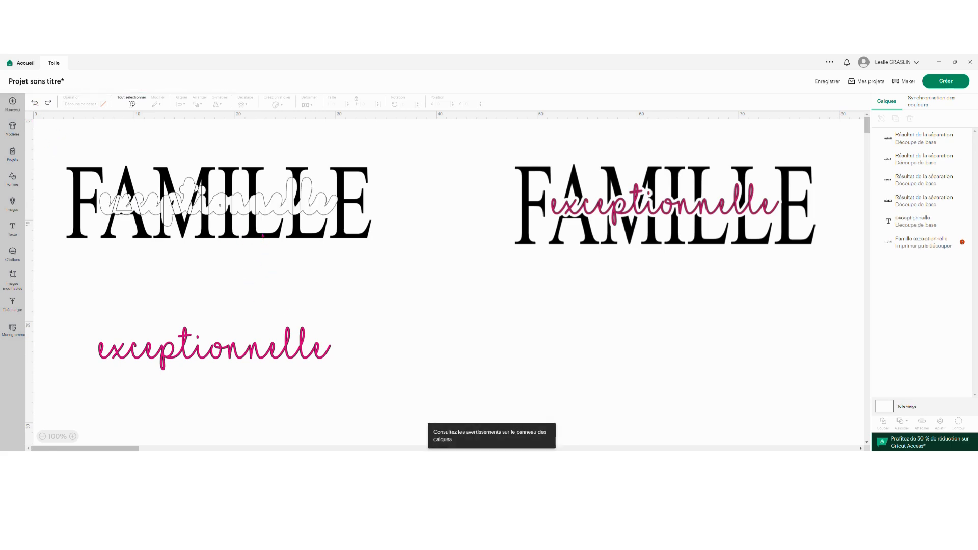
# Move the cut-out FAMILLE down onto "exceptionnelle" and delete the three slice pieces left behind together.
pyautogui.moveTo(262, 236); pyautogui.dragTo(265, 375)
pyautogui.click(371, 236)
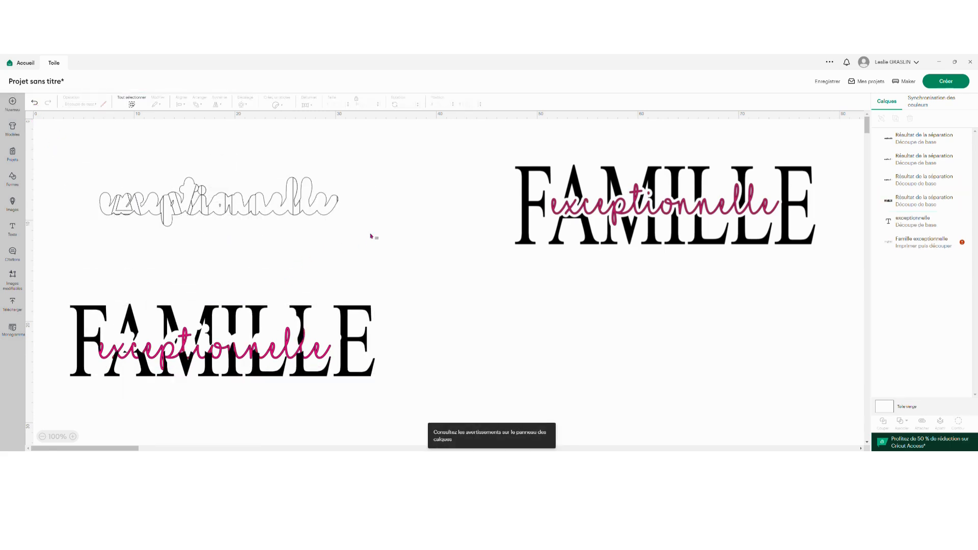
pyautogui.moveTo(371, 236); pyautogui.dragTo(114, 172)
pyautogui.press('Delete')
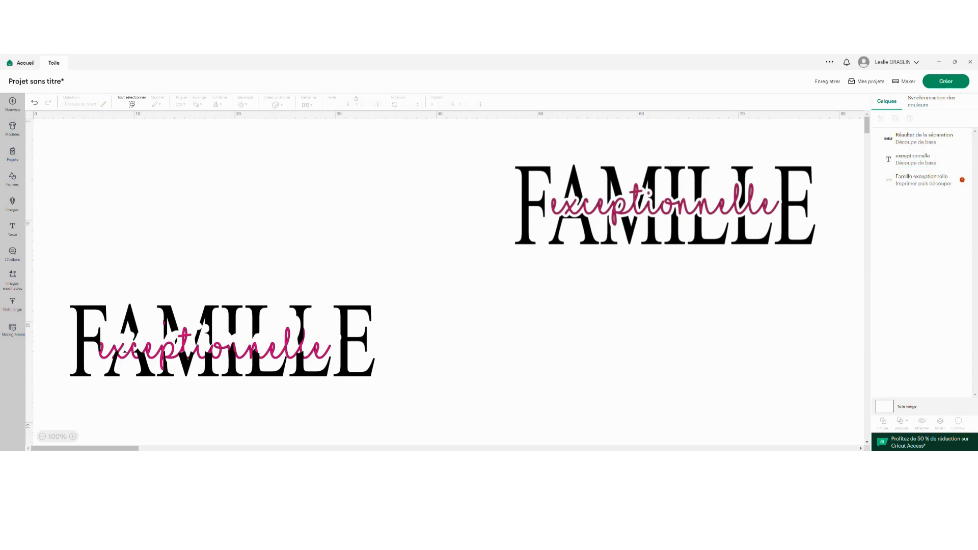
# Return the cut-out FAMILLE to the upper canvas and fit the pink "exceptionnelle" into its white gap.
pyautogui.moveTo(164, 322); pyautogui.dragTo(175, 186)
pyautogui.click(278, 335)
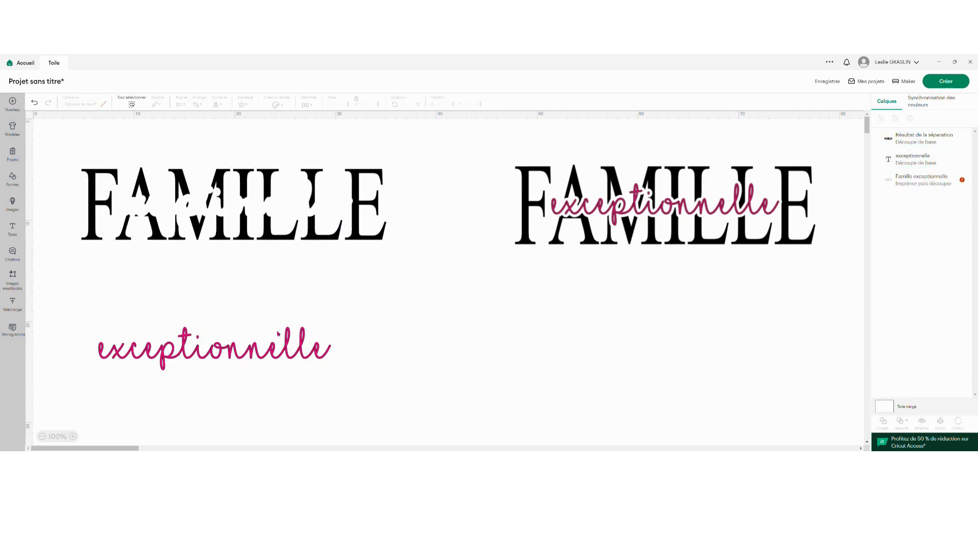
pyautogui.moveTo(256, 354); pyautogui.dragTo(270, 210)
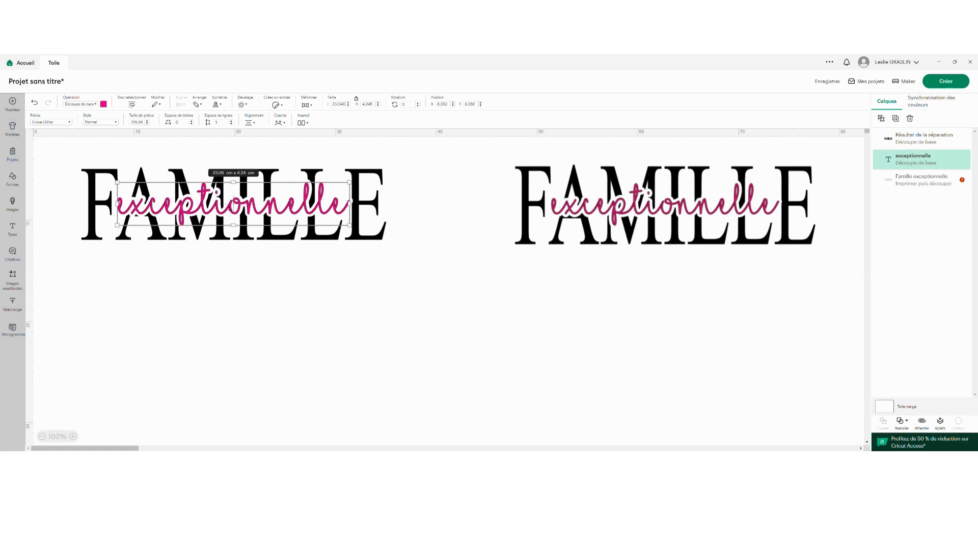
pyautogui.moveTo(253, 210); pyautogui.dragTo(252, 210)
# Center the pink "exceptionnelle" and the cut-out FAMILLE on each other.
pyautogui.moveTo(289, 286); pyautogui.dragTo(189, 152)
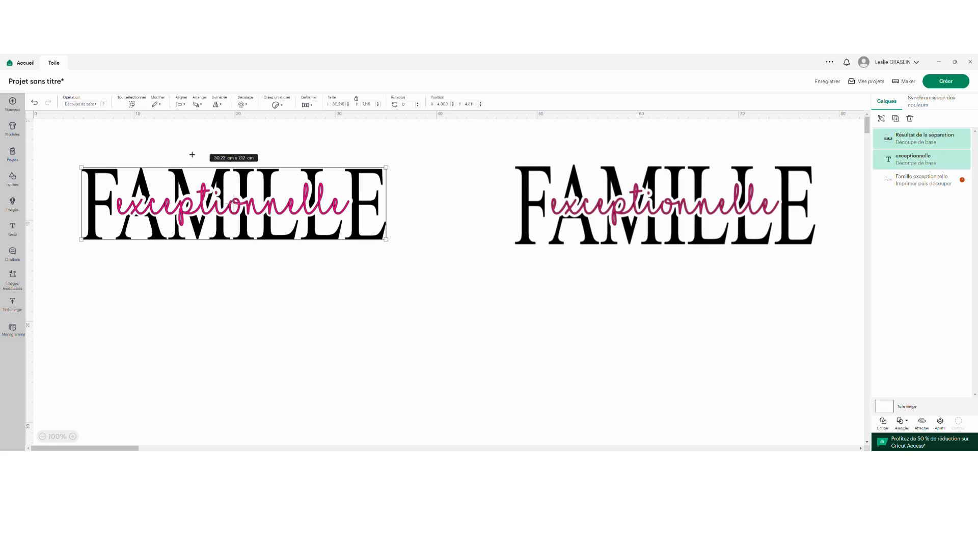
pyautogui.click(186, 103)
pyautogui.click(198, 205)
pyautogui.click(274, 309)
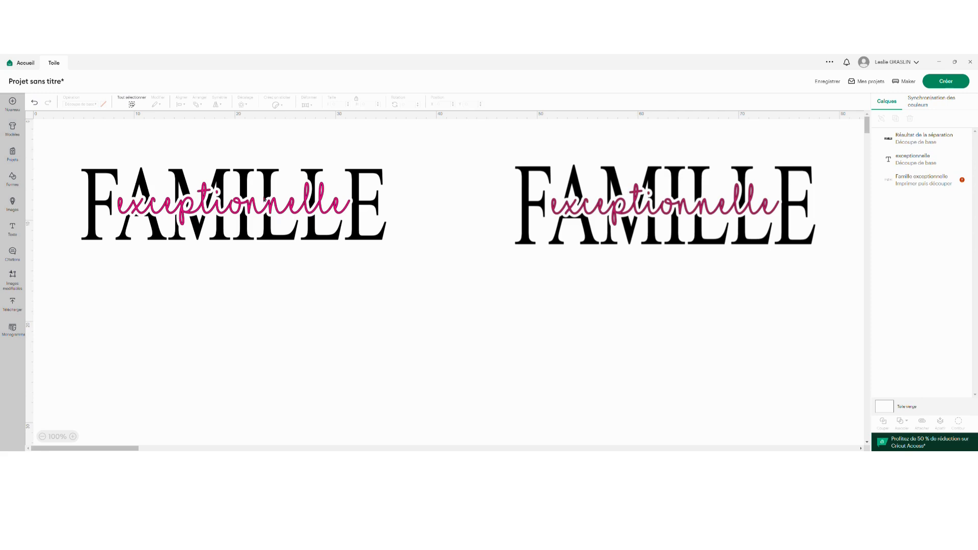
# Group the cut-out FAMILLE and the pink "exceptionnelle" into one object.
pyautogui.moveTo(413, 271); pyautogui.dragTo(70, 146)
pyautogui.click(881, 118)
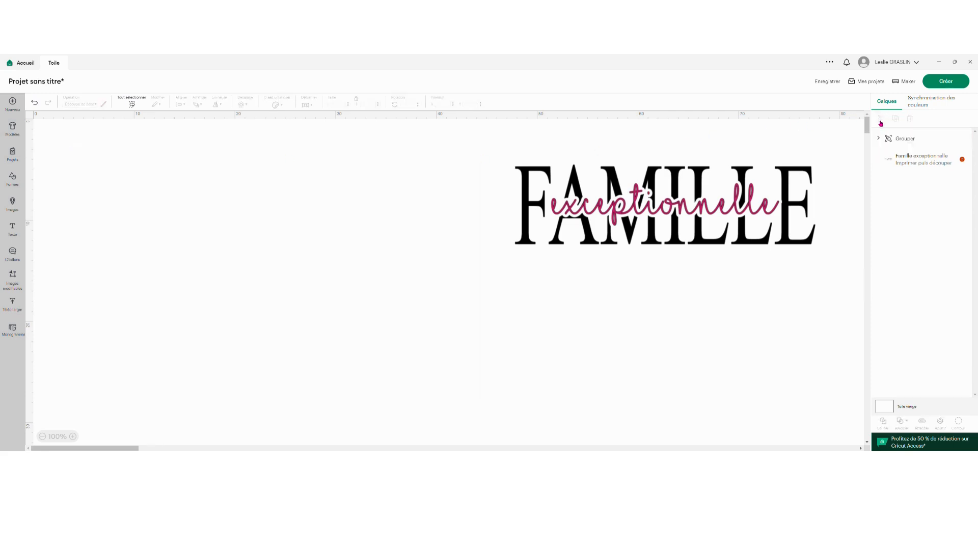
pyautogui.click(375, 322)
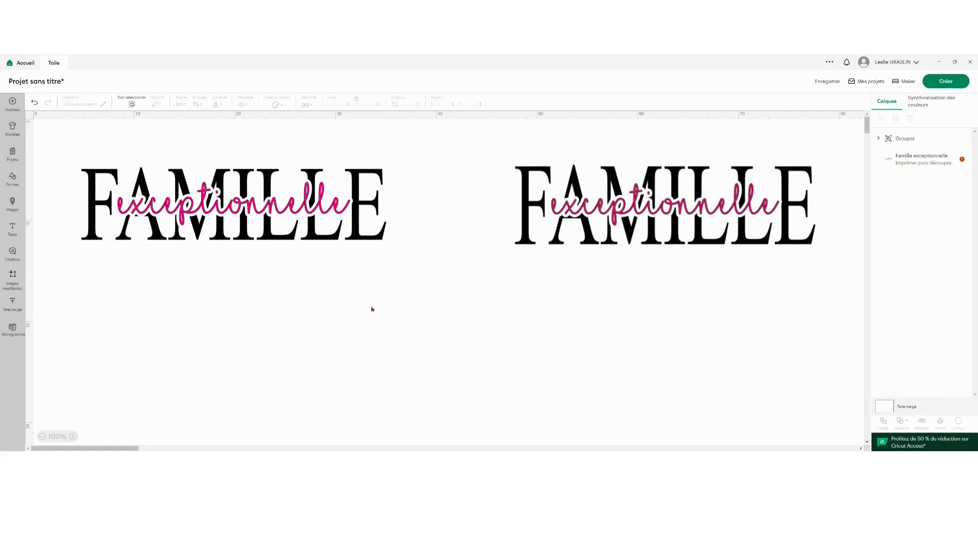